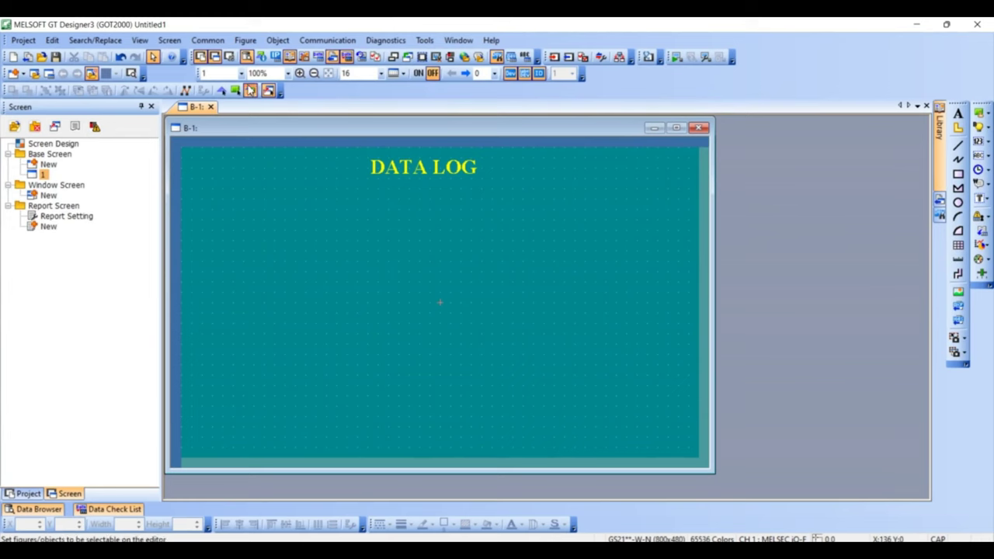
# - Create a new logging setting with ID 1 and name it DATA LOG
pyautogui.click(207, 41)
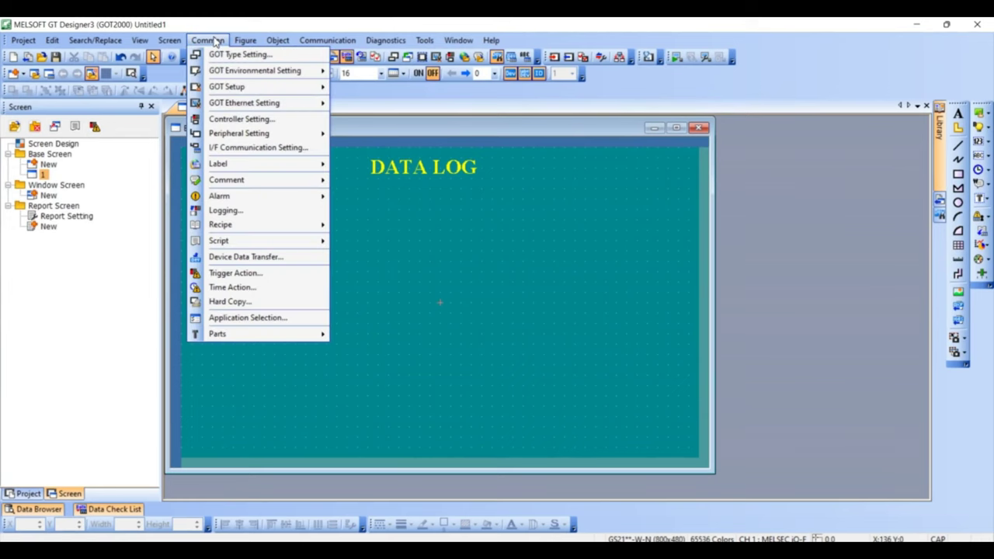
pyautogui.click(261, 208)
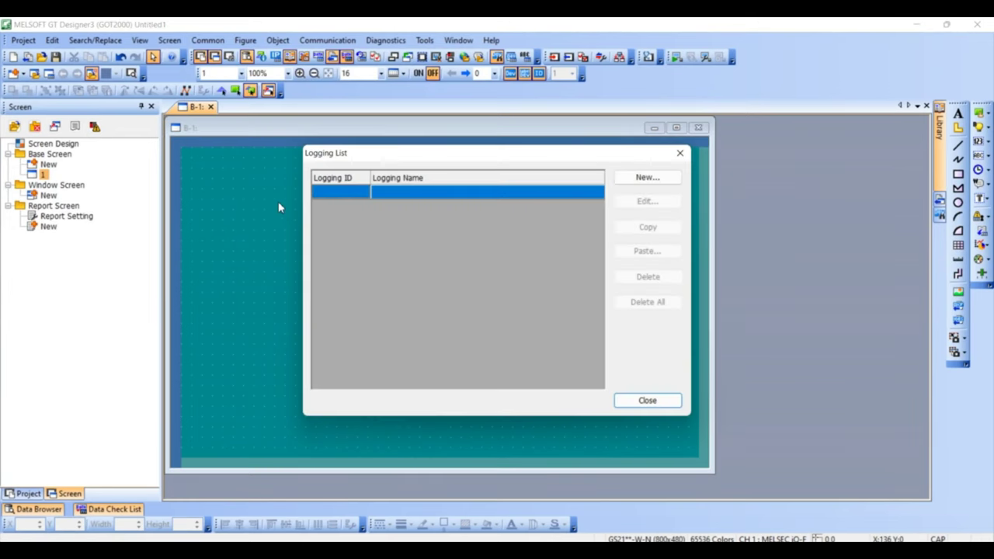
pyautogui.click(648, 180)
pyautogui.click(695, 461)
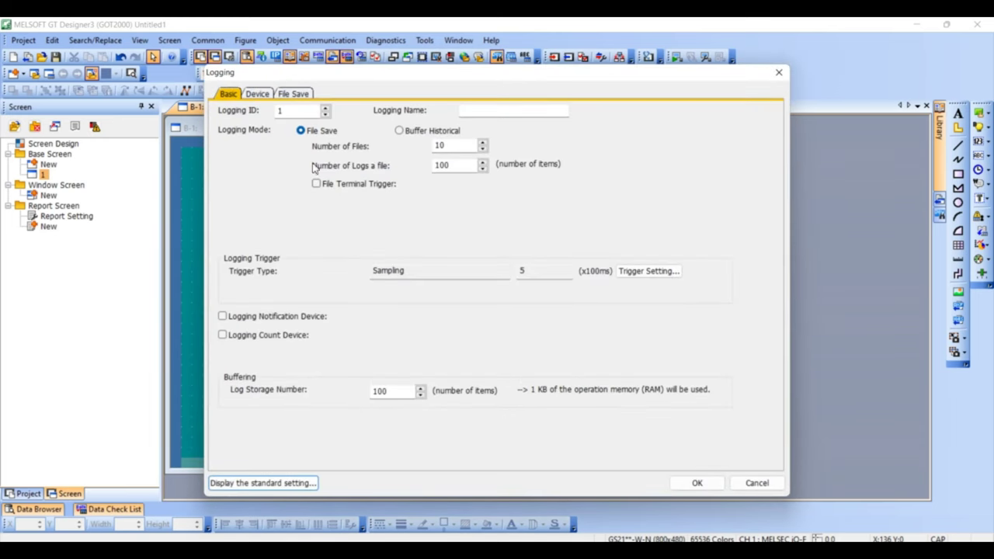
pyautogui.click(508, 111)
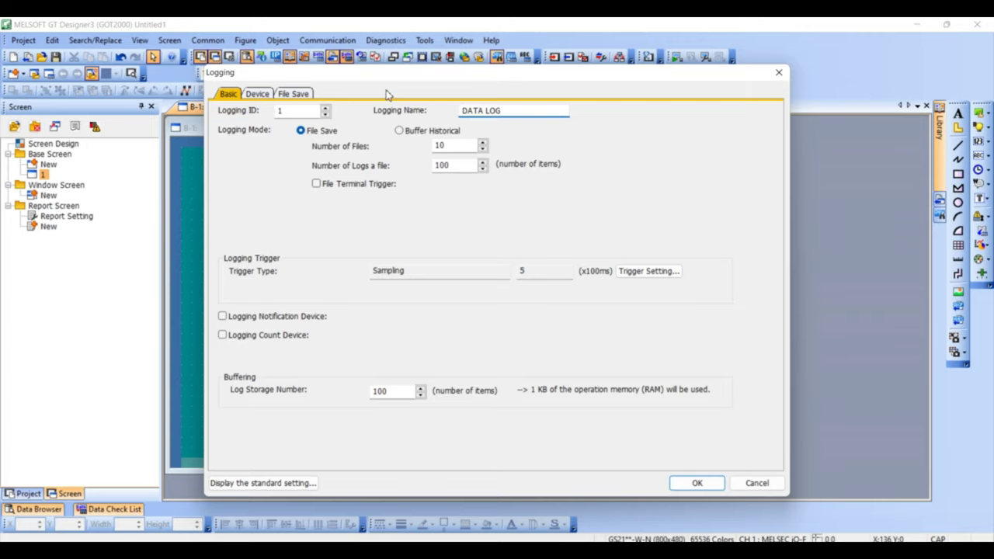
# - Set the block number of the logging devices to 5
pyautogui.click(257, 94)
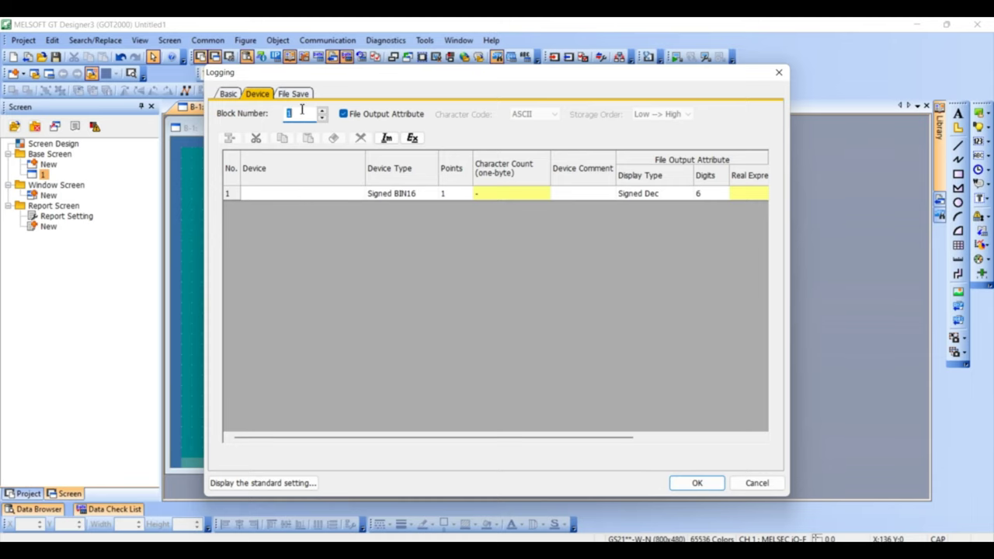
pyautogui.press('Return')
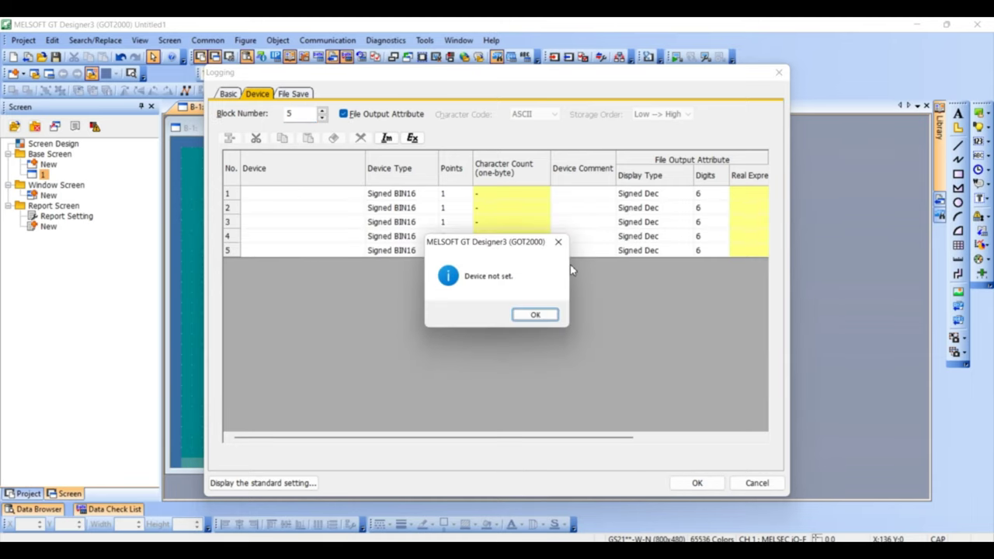
pyautogui.press('Return')
# - Assign the devices D500, D502, D504, D506 and D508 to logging rows 1 to 5
pyautogui.click(327, 194)
pyautogui.click(327, 195)
pyautogui.write('D500')
pyautogui.click(295, 208)
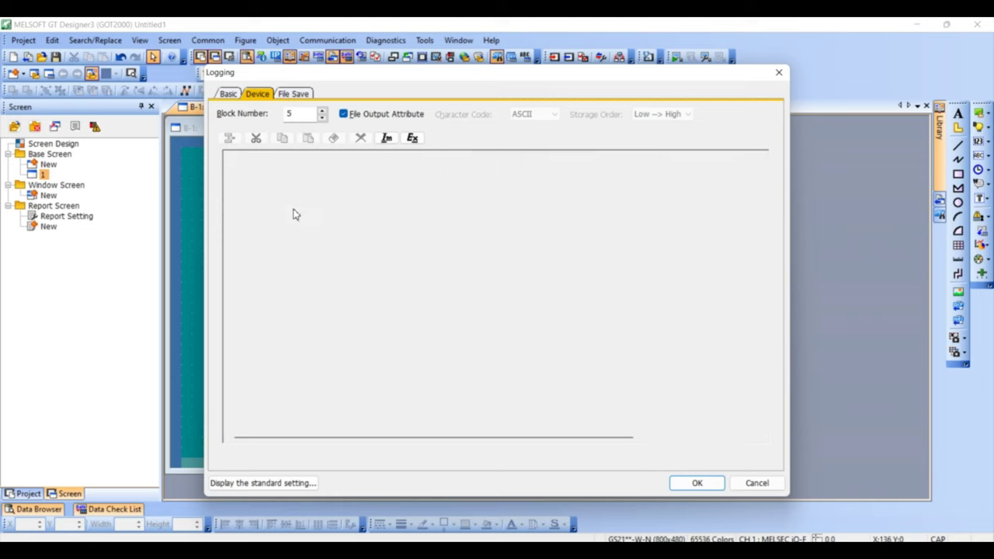
pyautogui.write('D5')
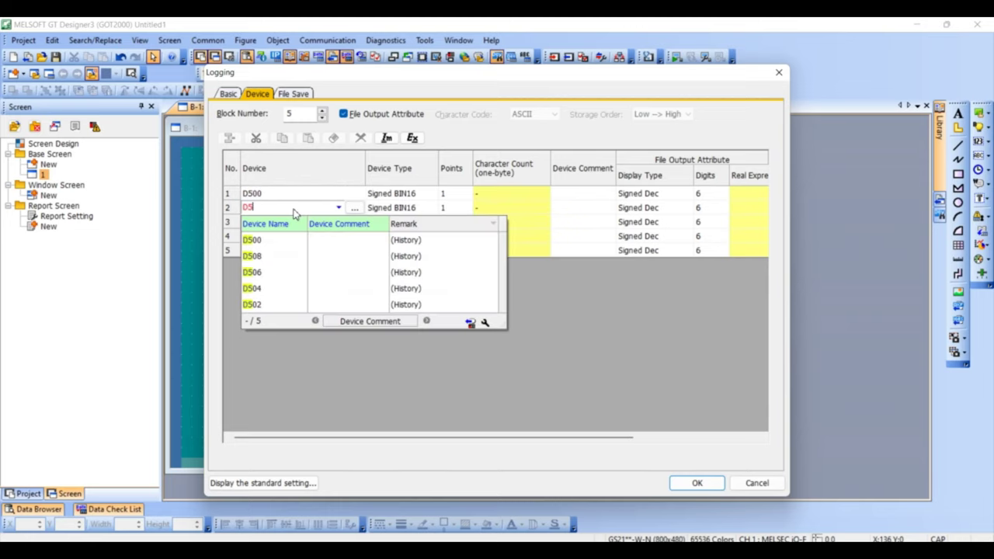
pyautogui.write('02')
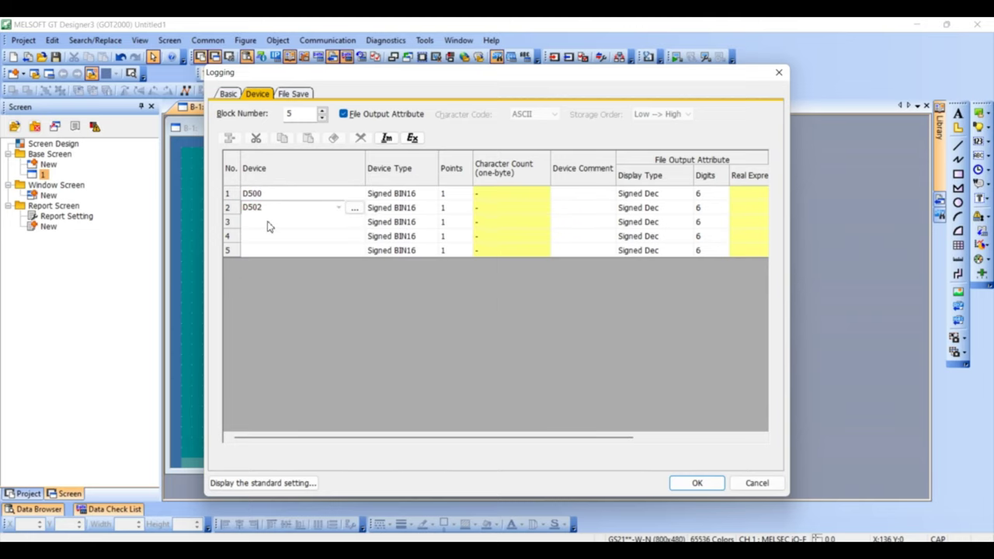
pyautogui.click(268, 222)
pyautogui.write('D5')
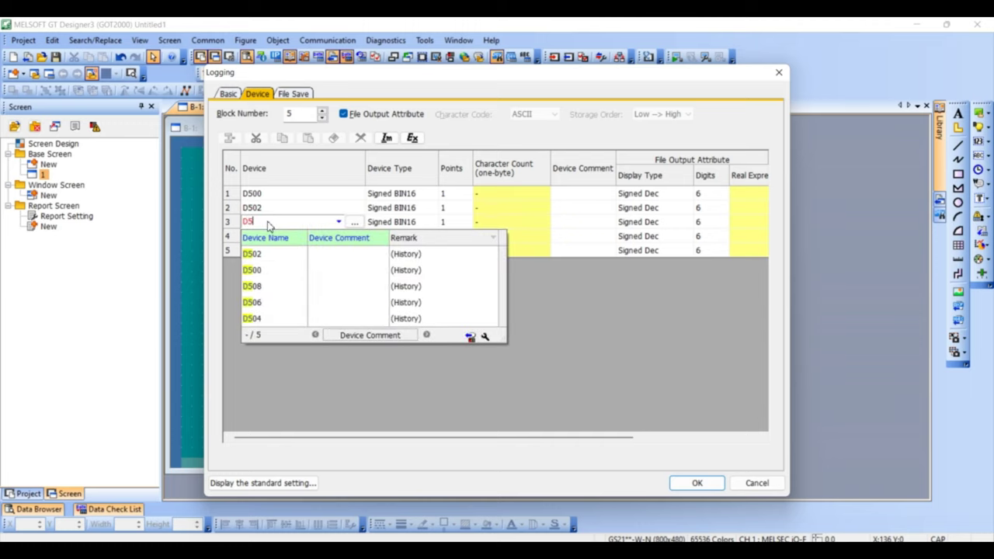
pyautogui.write('04')
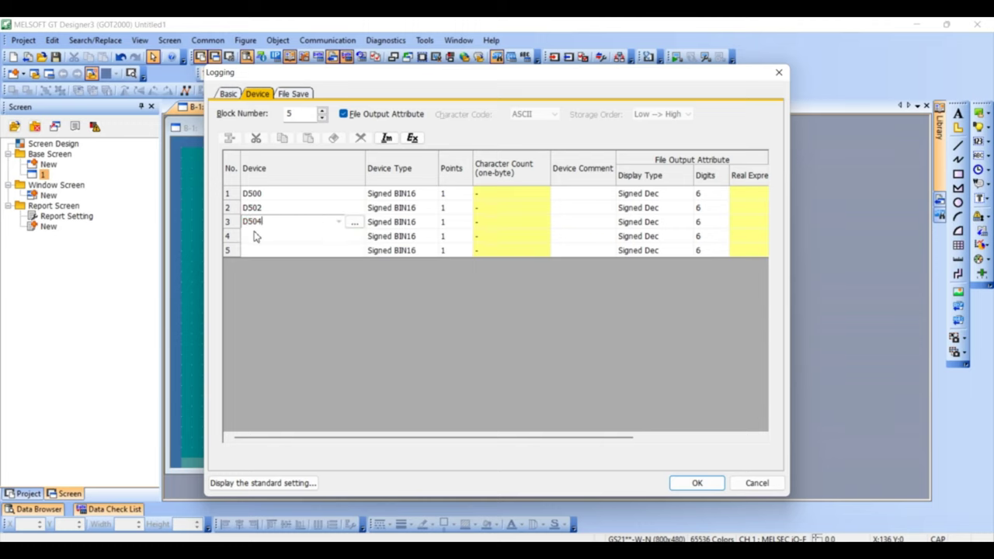
pyautogui.click(256, 233)
pyautogui.write('D506')
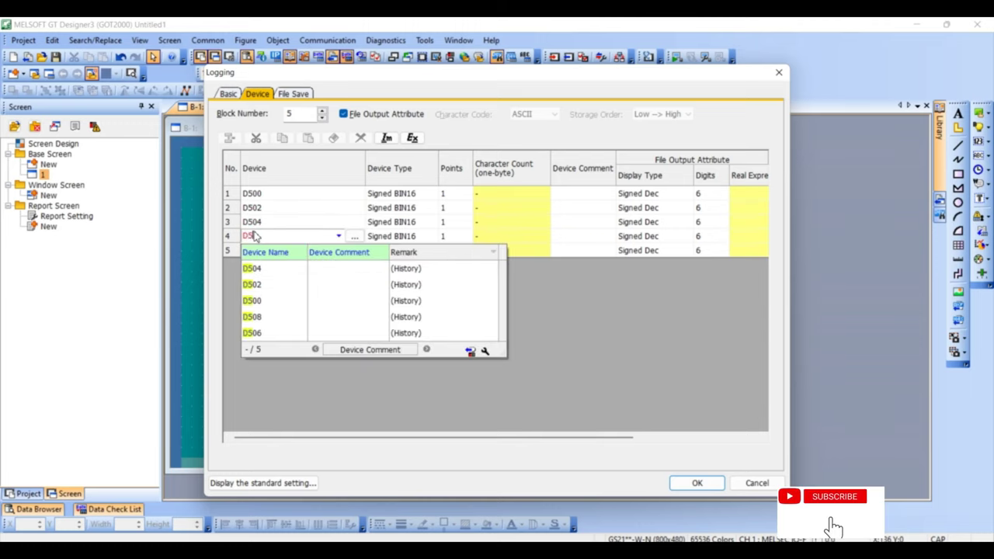
pyautogui.click(256, 250)
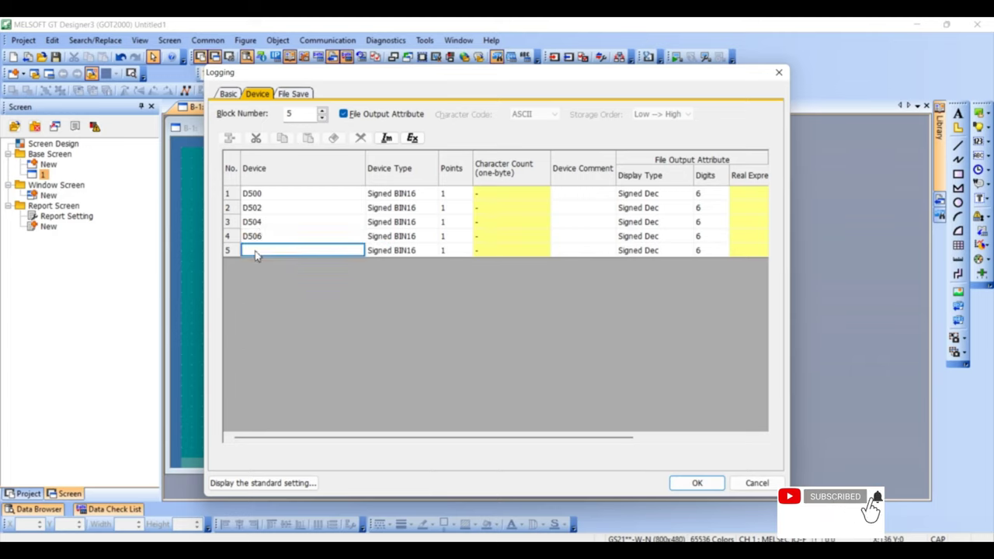
pyautogui.write('D508')
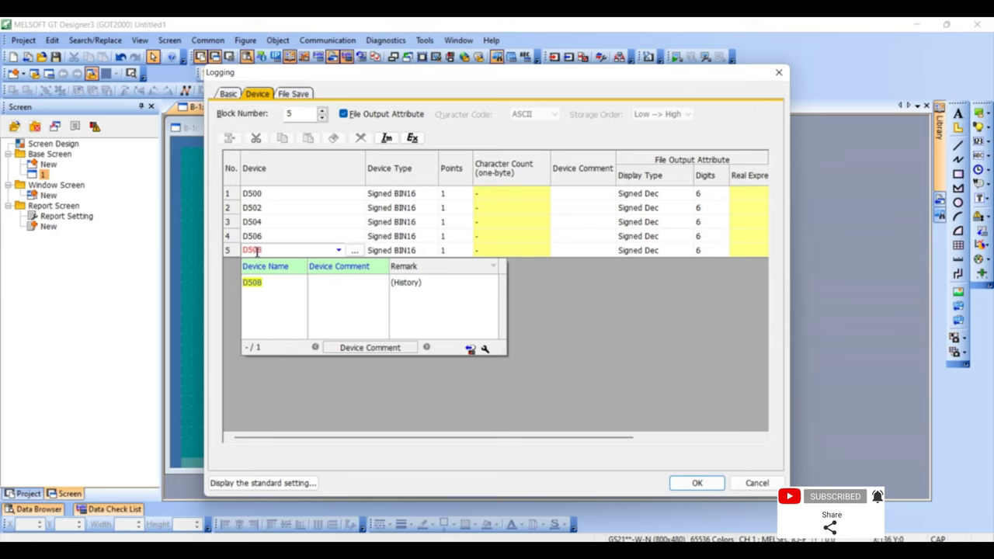
pyautogui.press('Return')
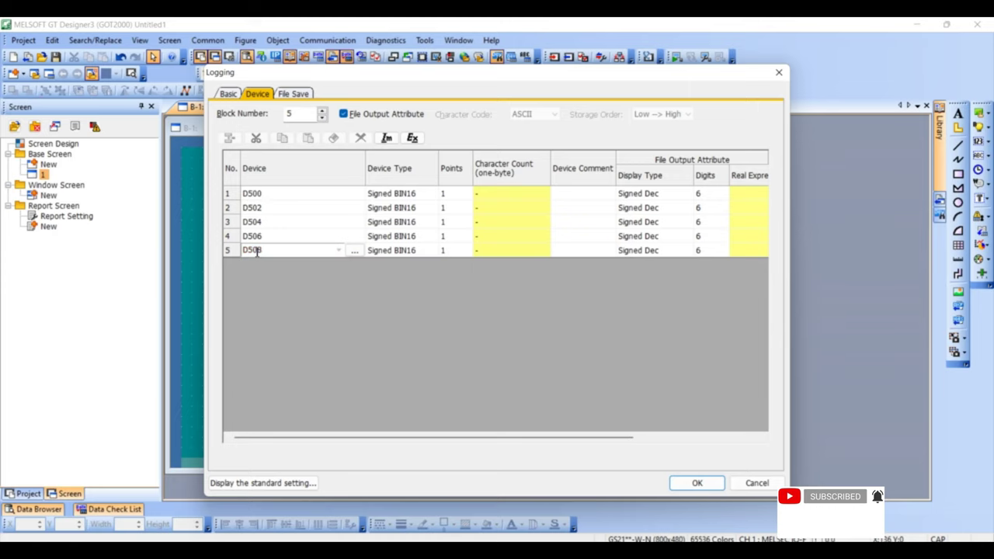
# - Set the device type of D508 to String and accept the DATA LOG logging setting
pyautogui.click(403, 248)
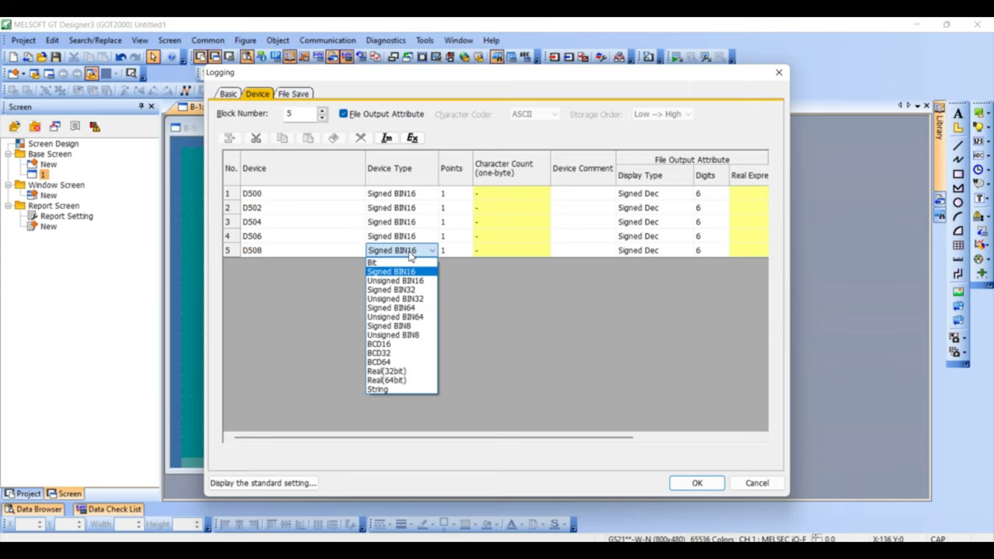
pyautogui.click(383, 391)
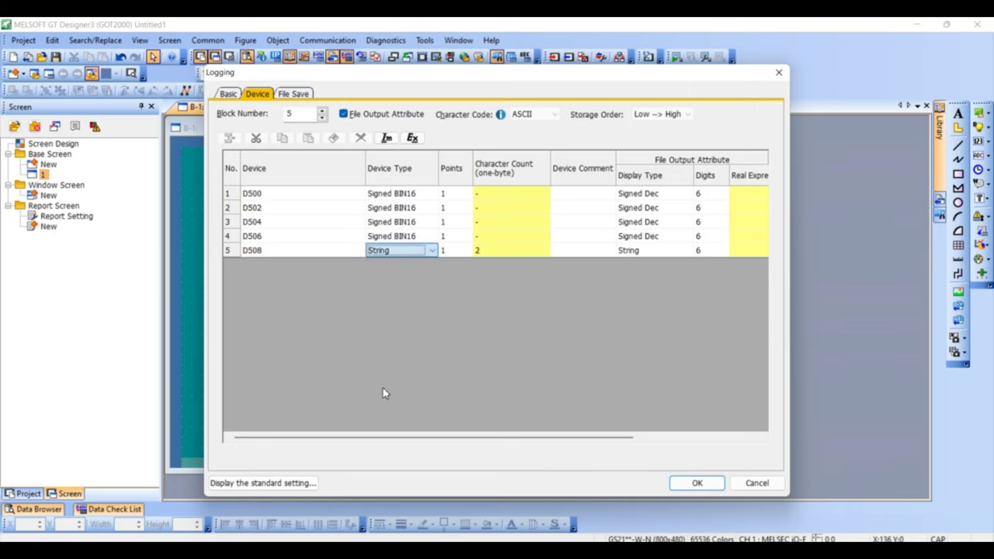
pyautogui.click(459, 250)
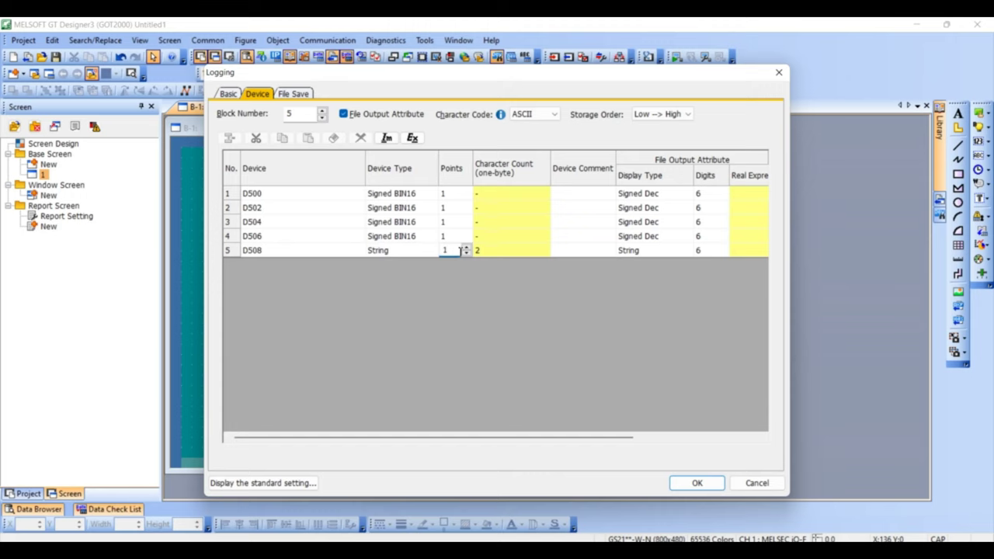
pyautogui.press('Return')
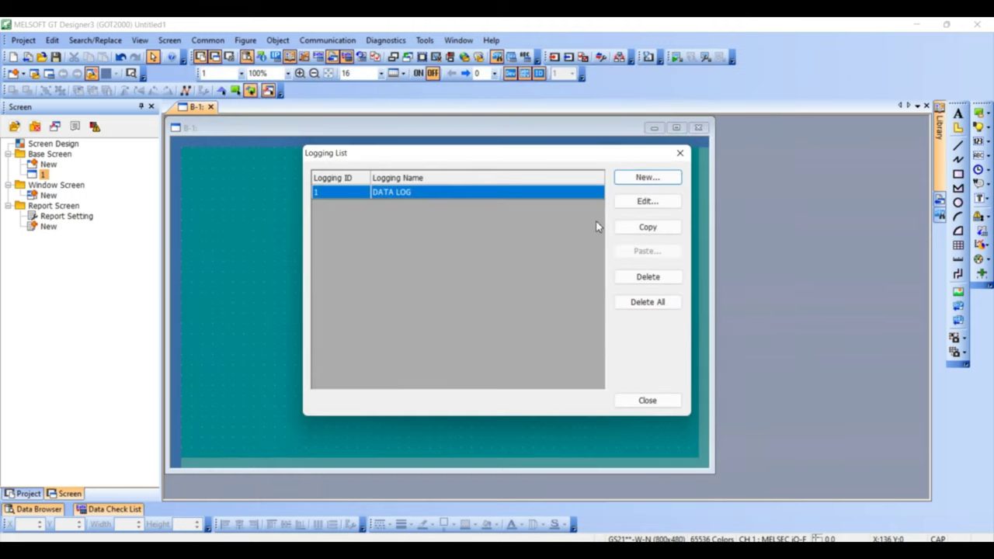
# - Reopen the DATA LOG setting for editing and set its logging trigger to Rise on device M100
pyautogui.click(647, 202)
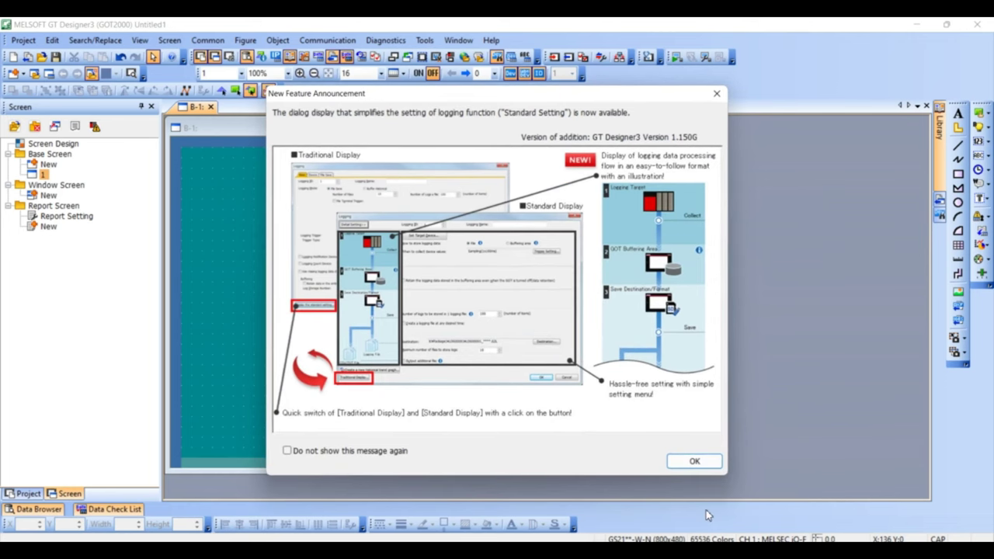
pyautogui.click(692, 463)
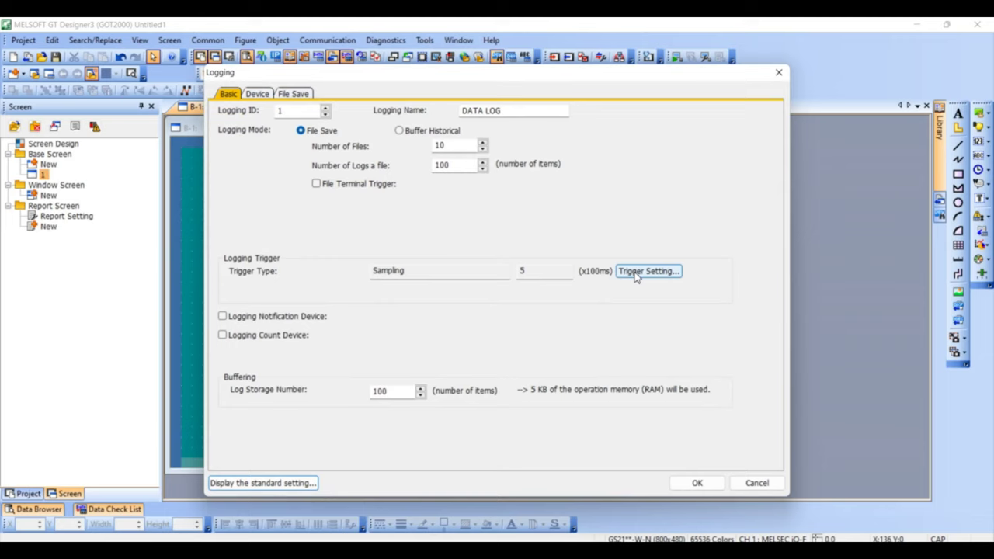
pyautogui.click(634, 274)
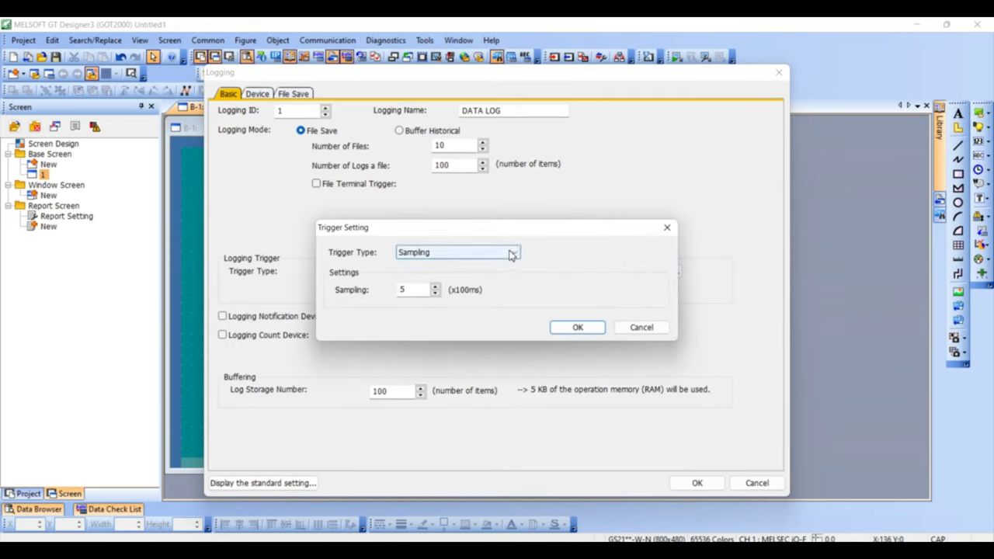
pyautogui.click(512, 254)
pyautogui.click(482, 265)
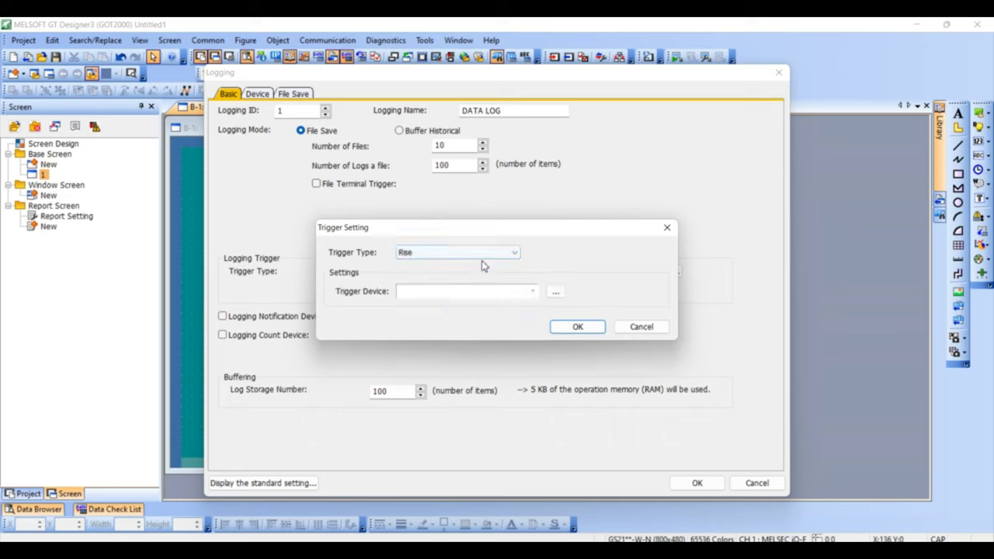
pyautogui.click(463, 293)
pyautogui.write('M')
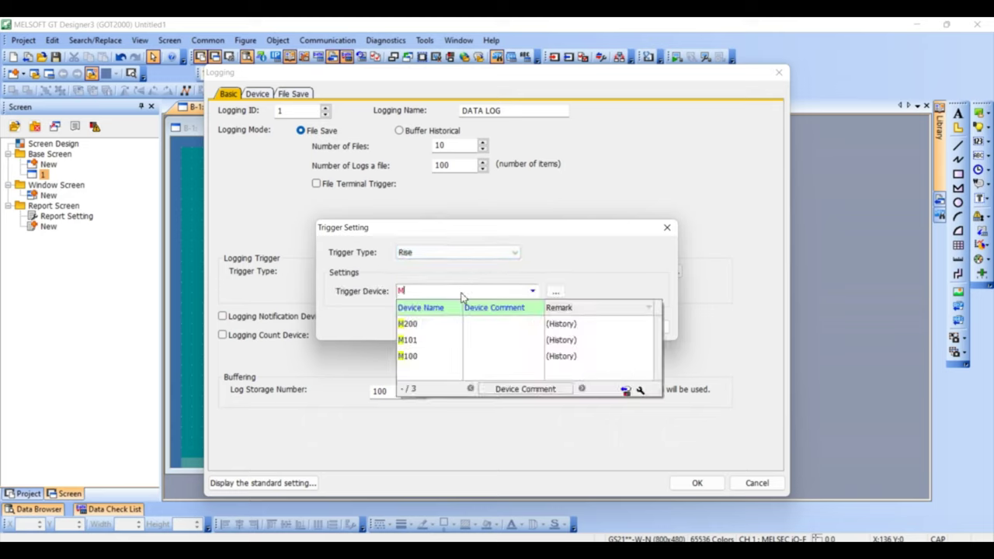
pyautogui.write('100')
pyautogui.press('Return')
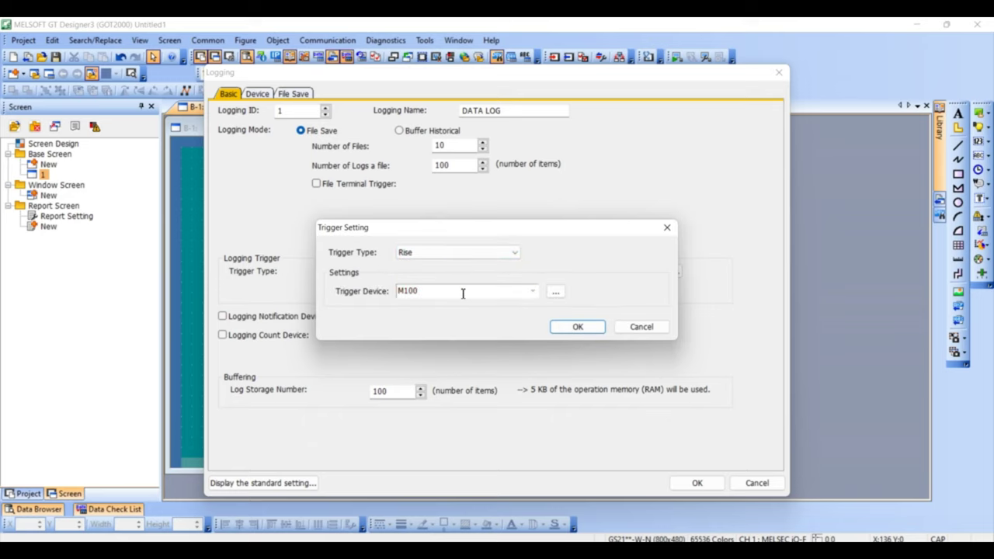
pyautogui.click(575, 327)
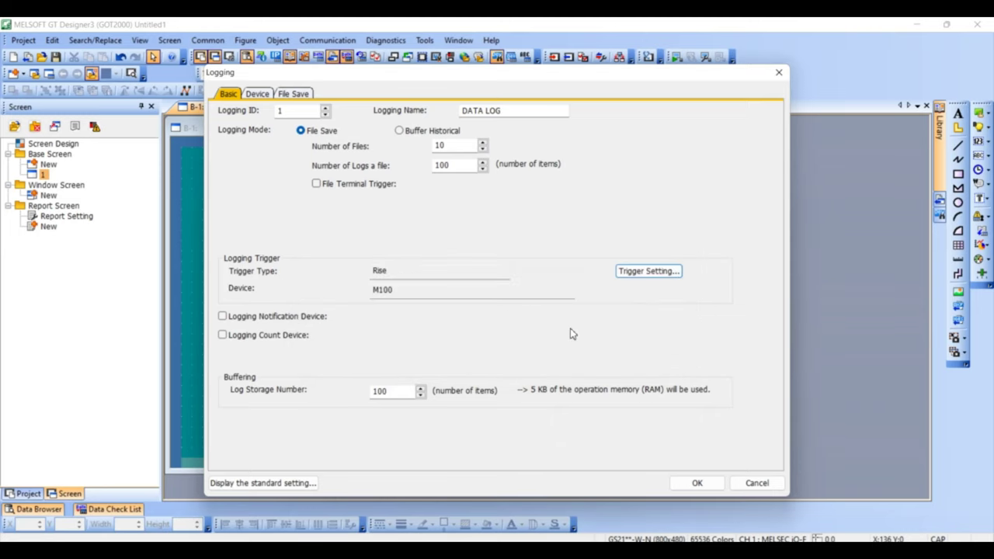
# - Save the log files to A:Standard SD Card and enable an additional CSV output file with the Change destination option
pyautogui.click(289, 94)
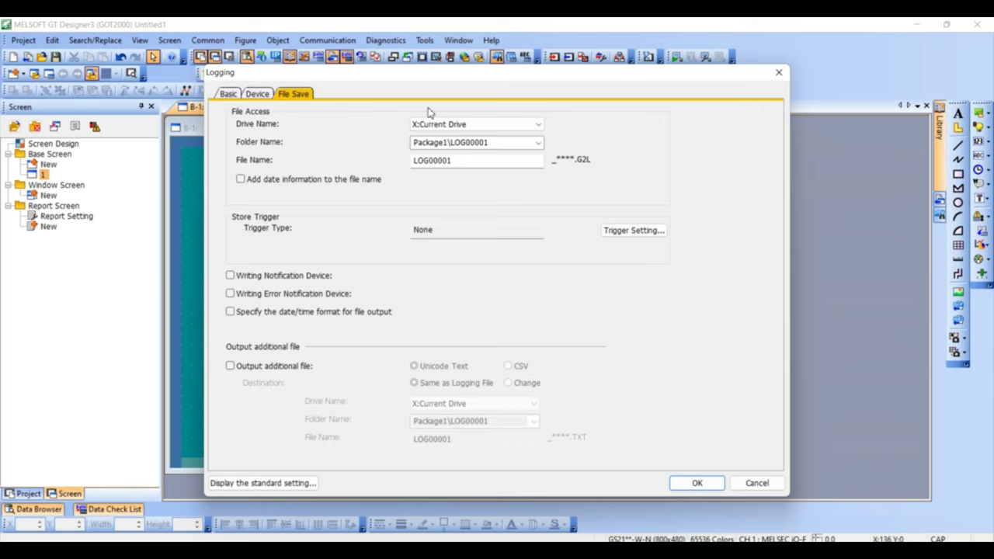
pyautogui.click(454, 124)
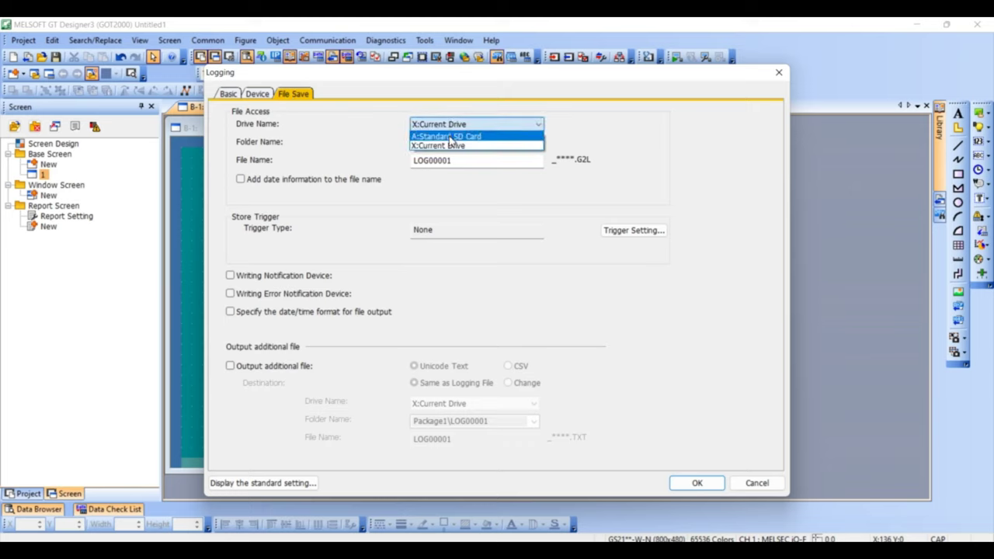
pyautogui.click(449, 136)
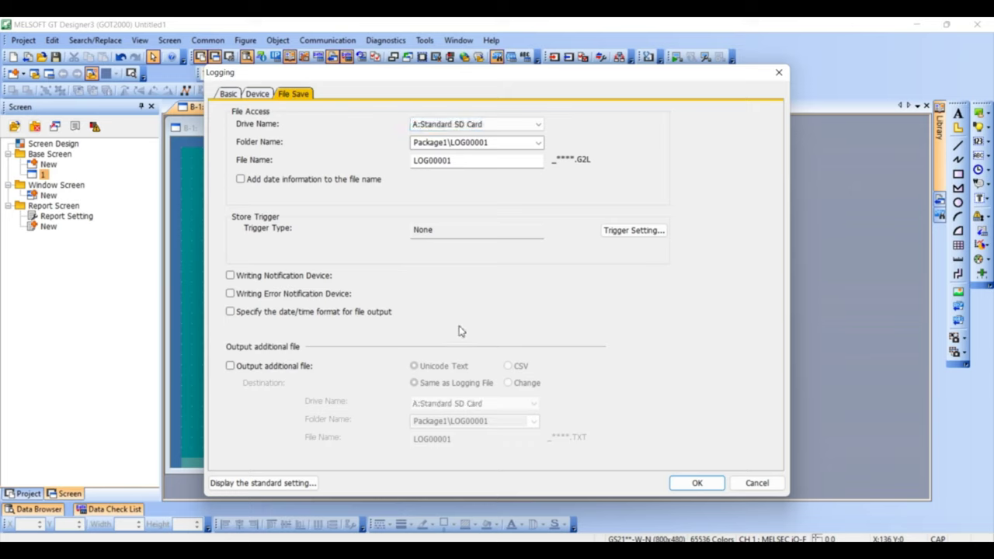
pyautogui.click(286, 372)
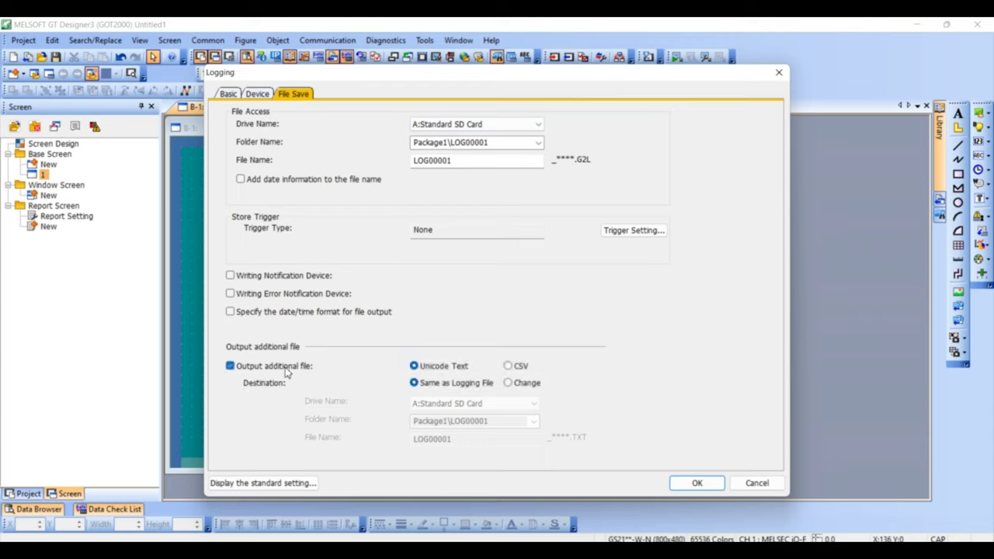
pyautogui.click(514, 368)
pyautogui.click(511, 383)
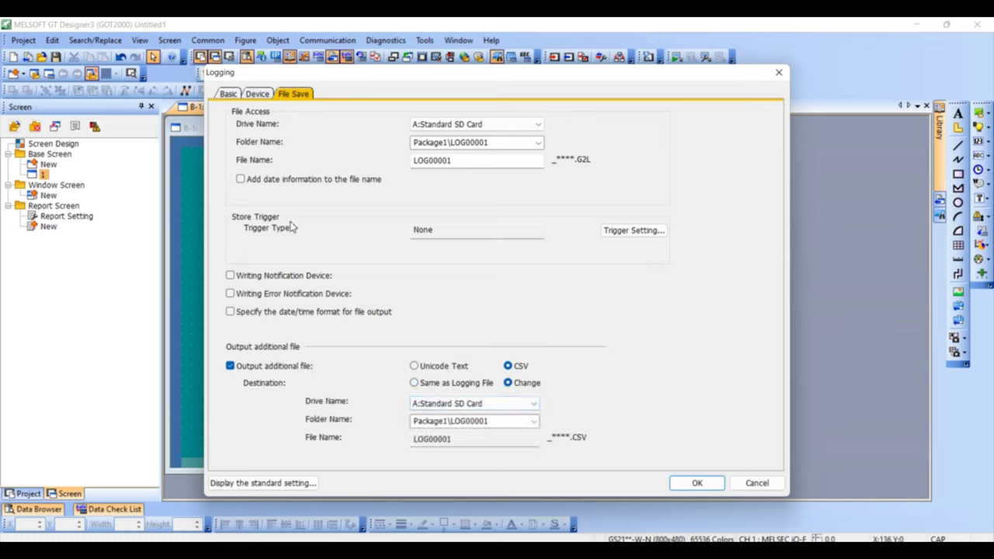
# - Set the store trigger for saving the log file to Rise on device M101
pyautogui.click(628, 230)
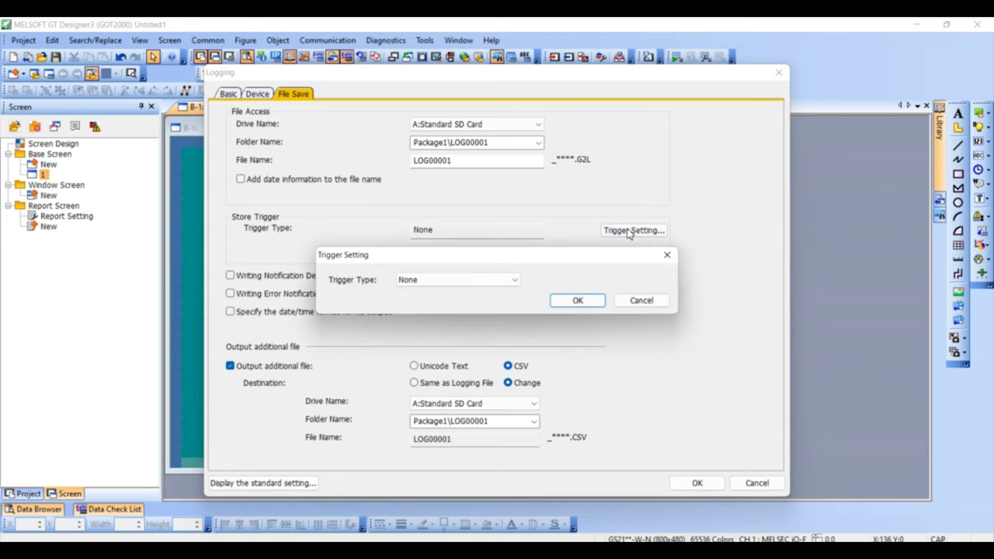
pyautogui.click(504, 281)
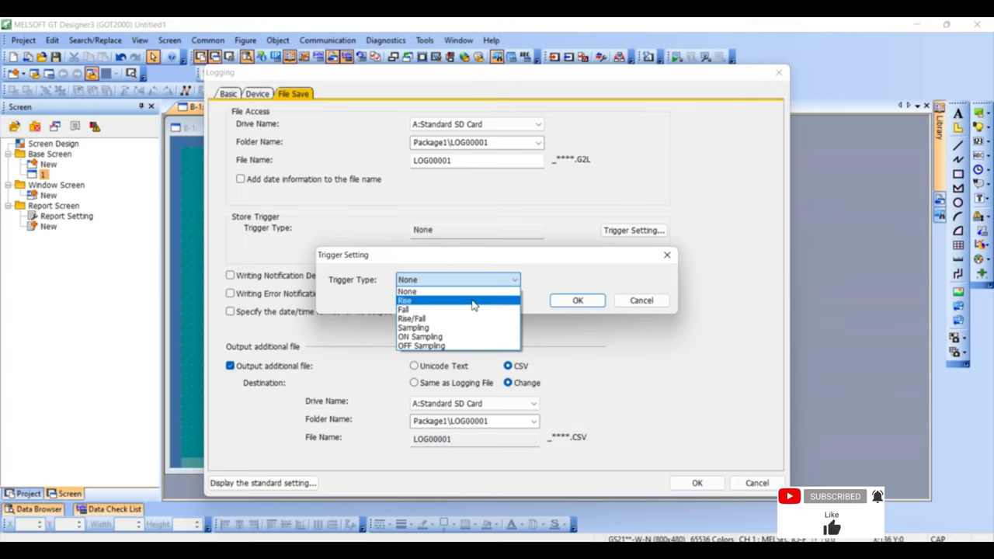
pyautogui.click(473, 302)
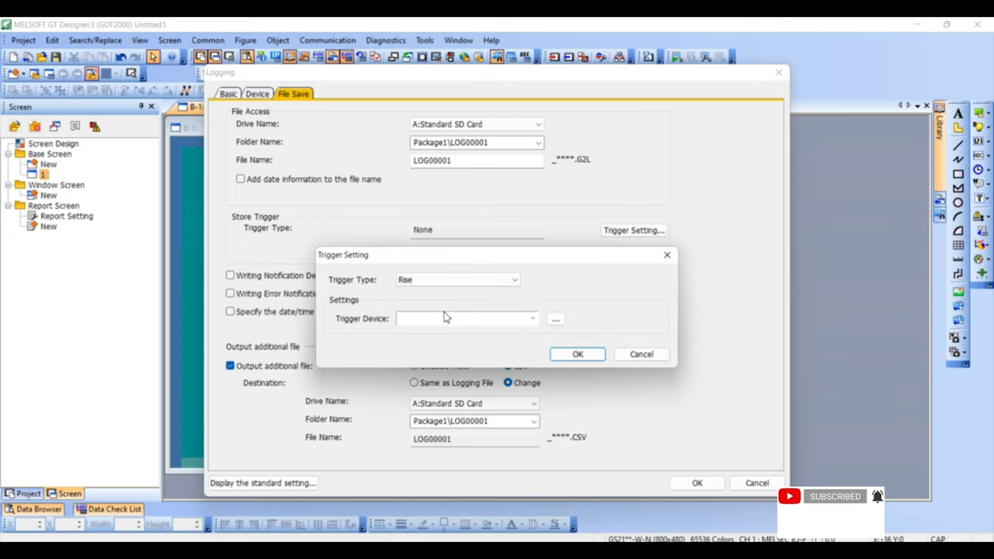
pyautogui.click(446, 317)
pyautogui.write('M101')
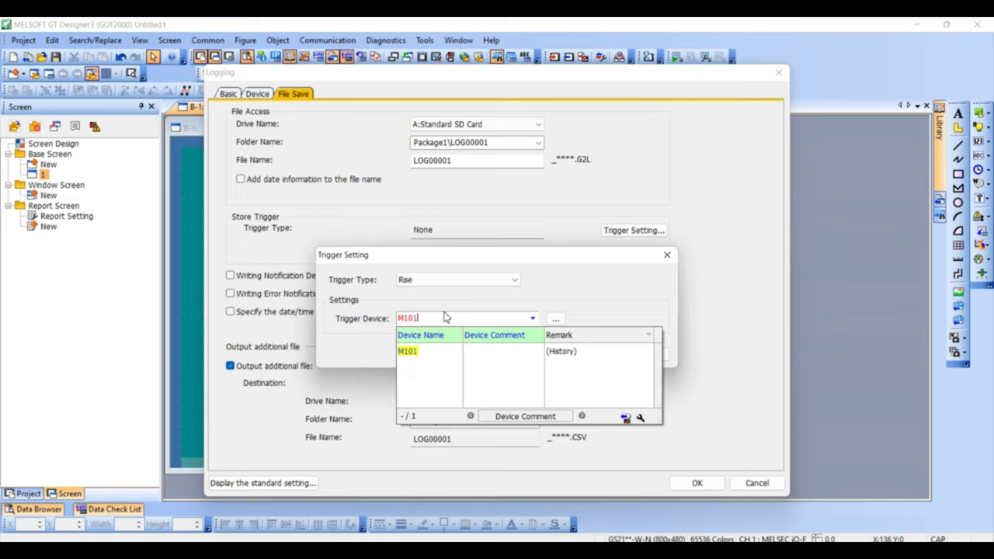
pyautogui.press('Return')
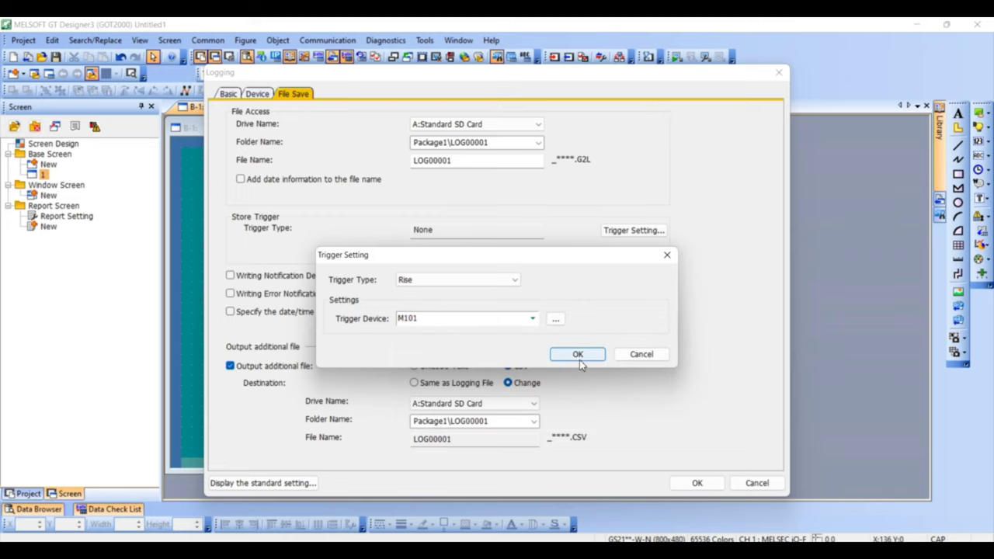
pyautogui.click(578, 355)
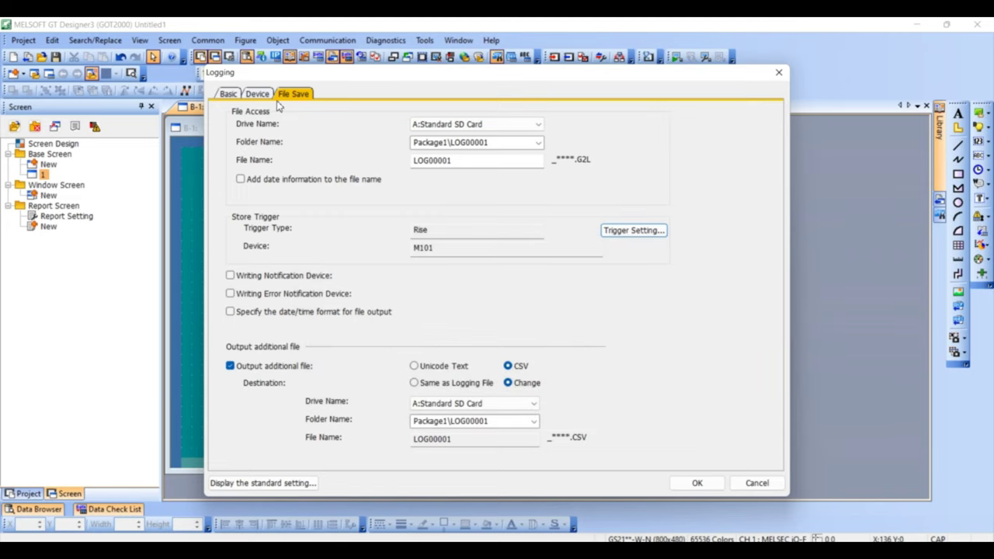
# - Enable the file terminal trigger on device M200, then accept the DATA LOG setting and close the logging list
pyautogui.click(229, 94)
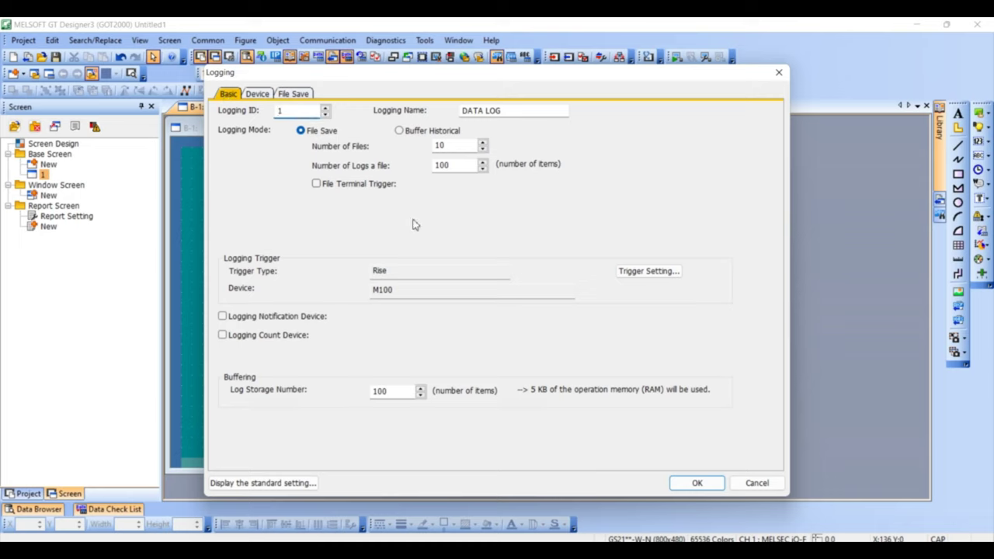
pyautogui.click(322, 186)
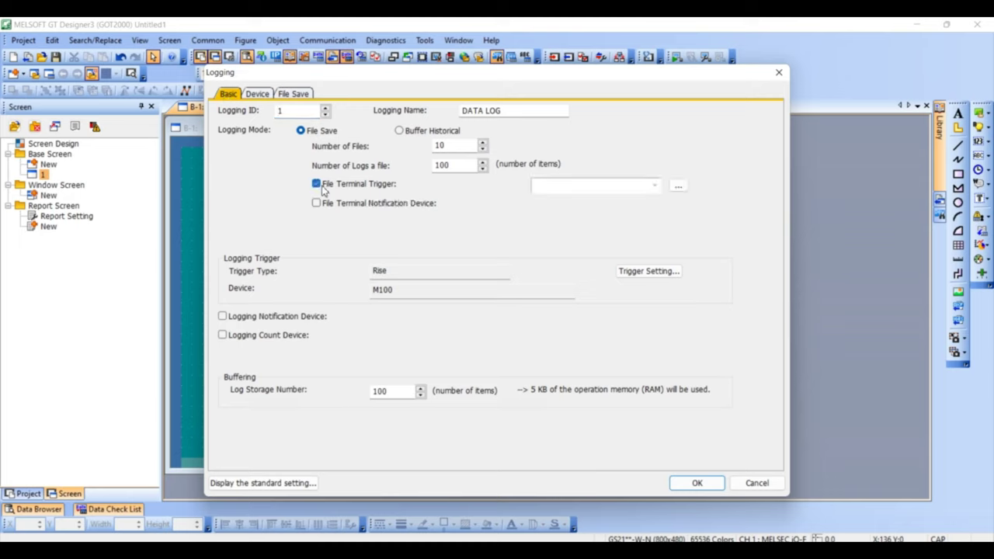
pyautogui.click(678, 187)
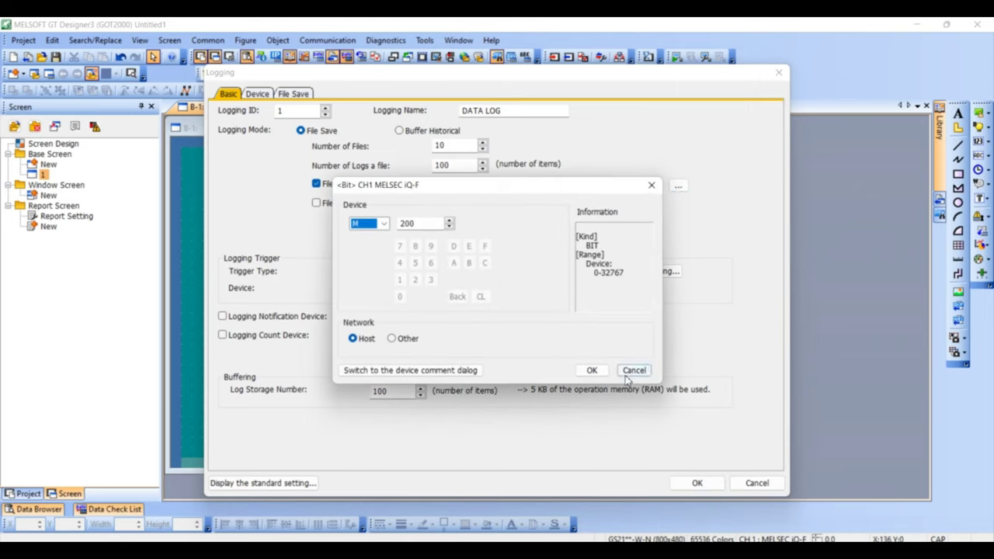
pyautogui.click(594, 371)
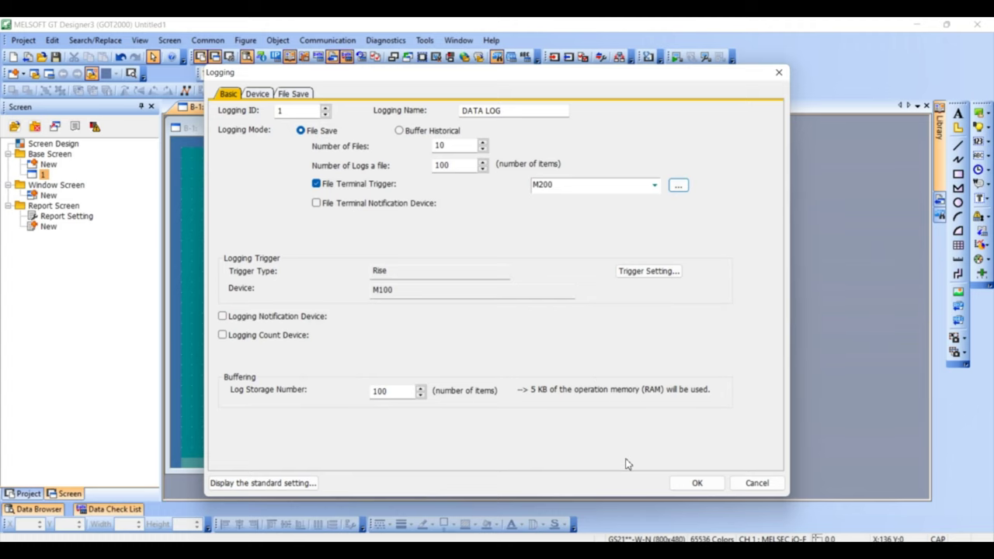
pyautogui.click(687, 483)
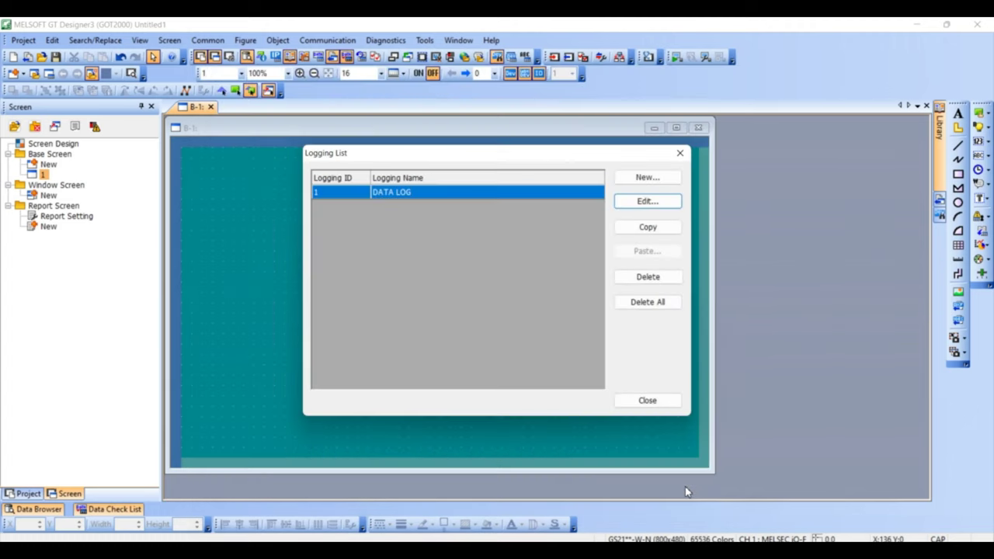
pyautogui.click(651, 401)
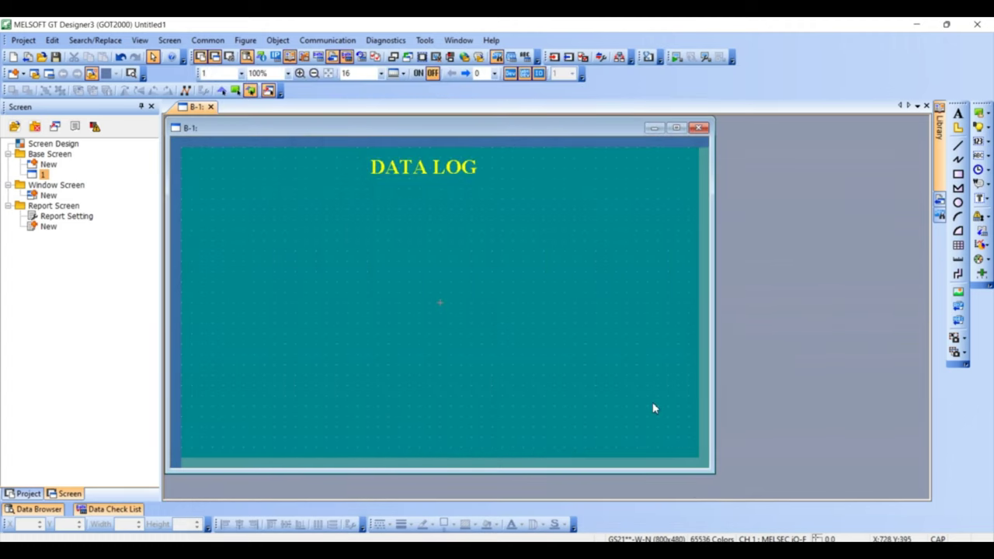
# - Place a Historical Data List Display below the DATA LOG title at about X 178, Y 107, and open its settings with Continuous device setting
pyautogui.click(277, 39)
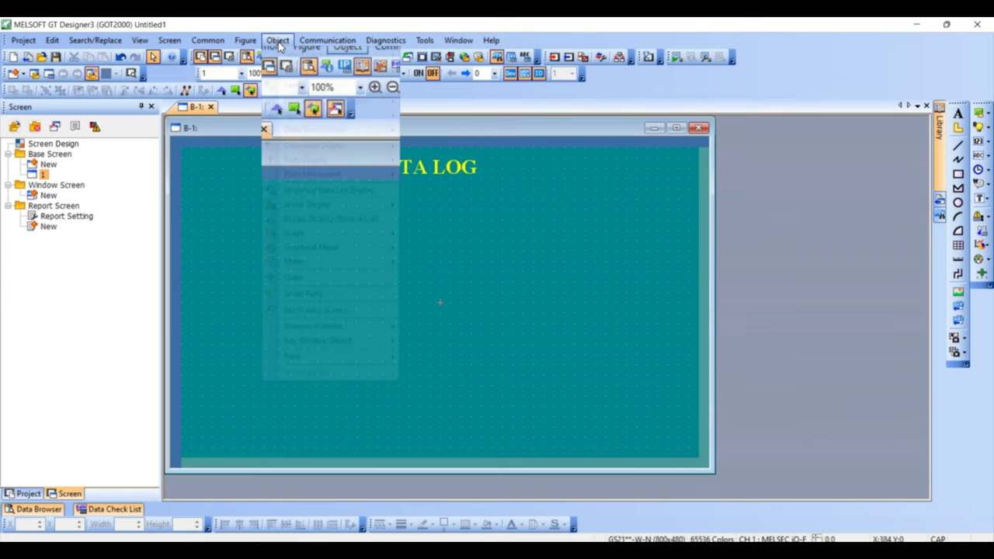
pyautogui.click(329, 191)
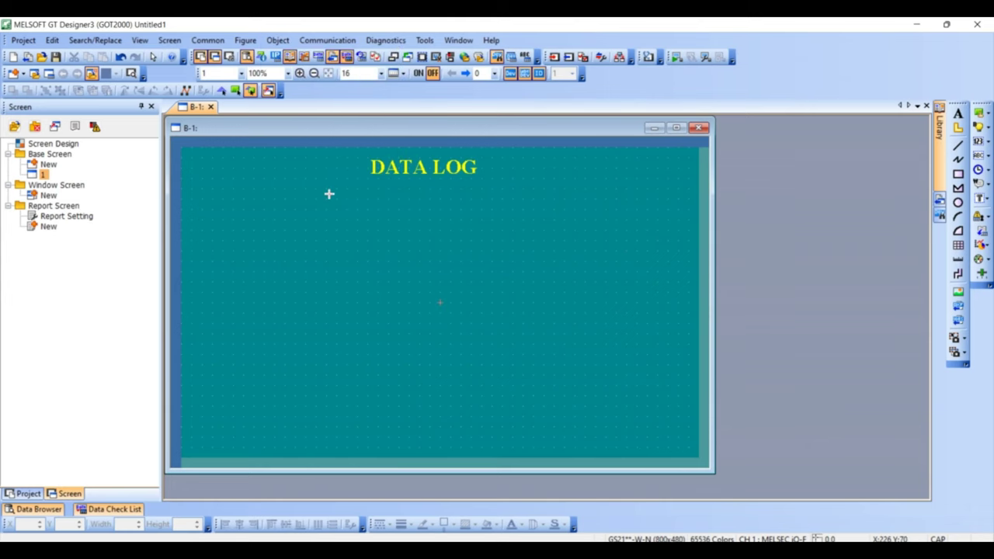
pyautogui.click(297, 217)
pyautogui.doubleClick(374, 263)
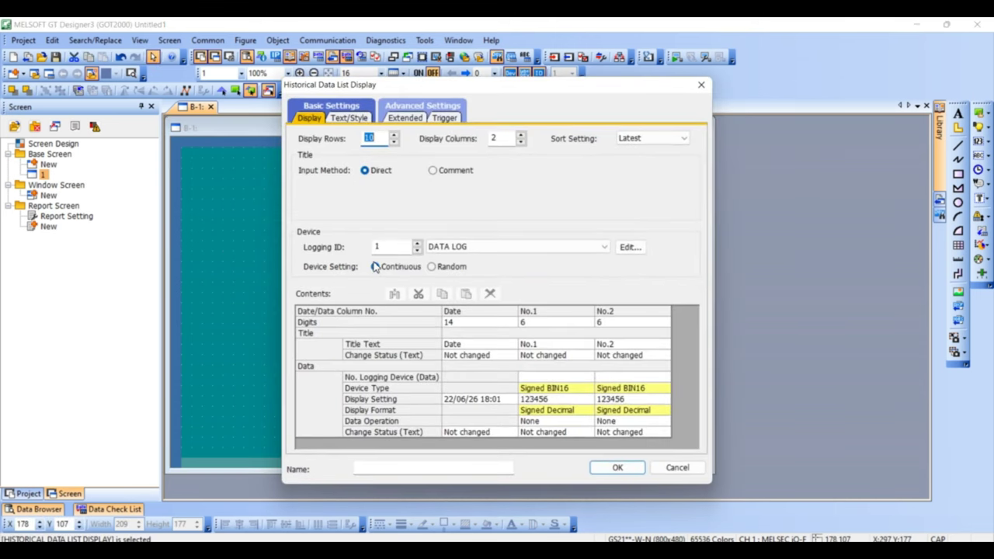
pyautogui.click(375, 266)
# - Title the first two data columns NDATA1 and DATA2, and set the number of display columns to 5
pyautogui.click(581, 344)
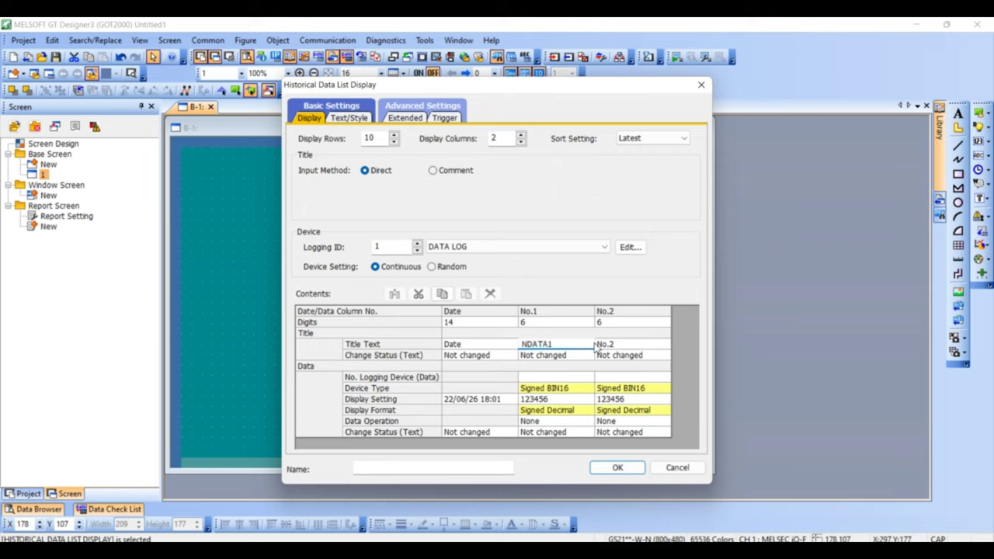
pyautogui.click(629, 344)
pyautogui.write('DATA2')
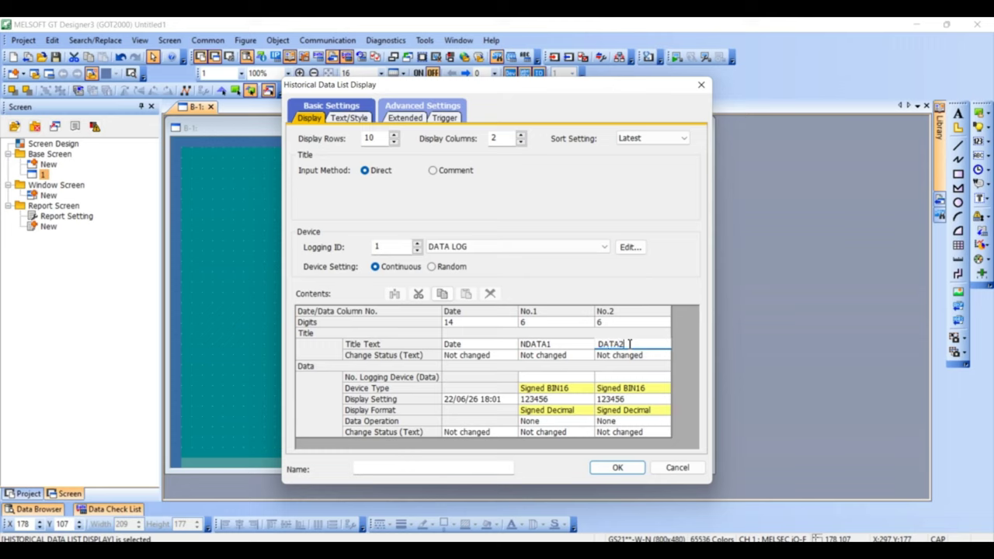
pyautogui.click(499, 139)
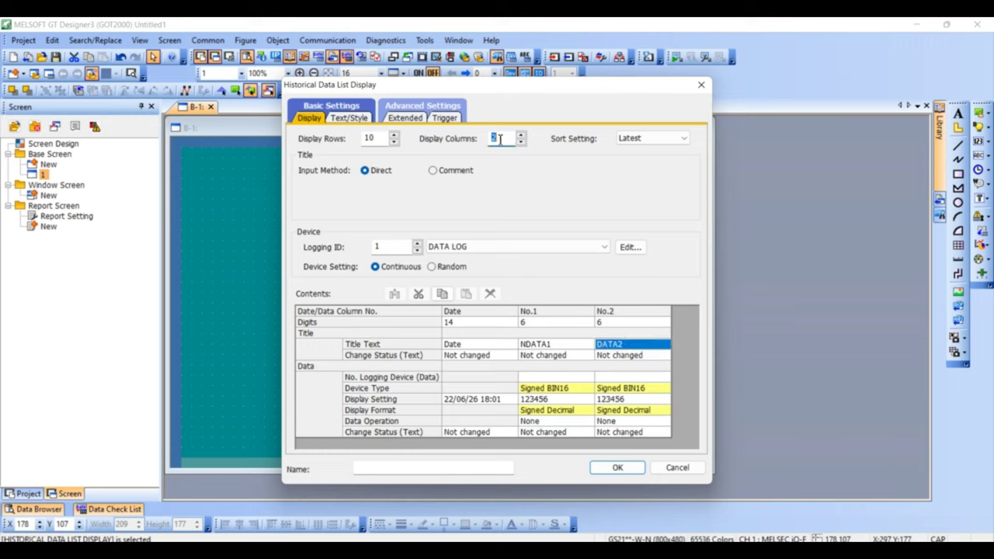
pyautogui.write('3')
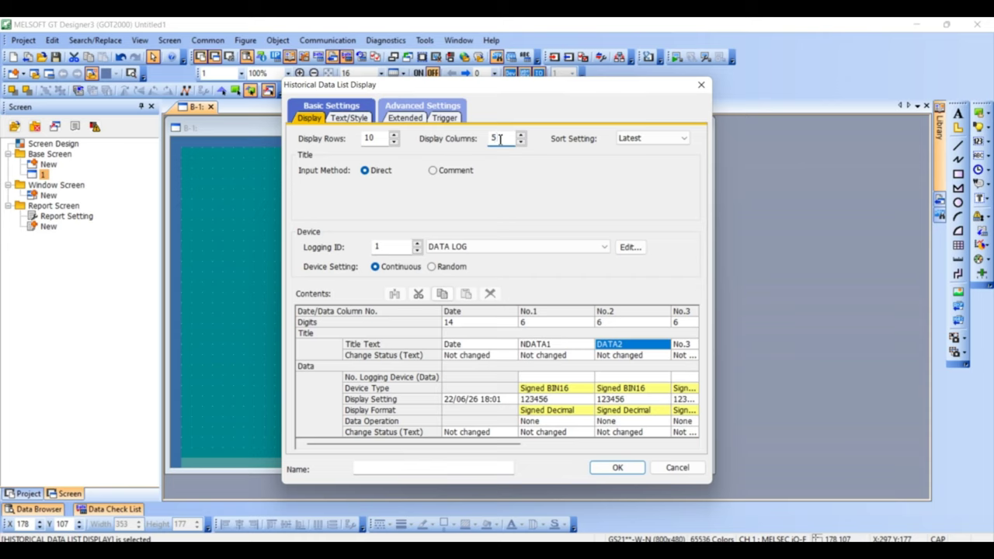
# - Title data columns No.3, No.4 and No.5 as DATA3, DATA4 and DATA5
pyautogui.click(687, 347)
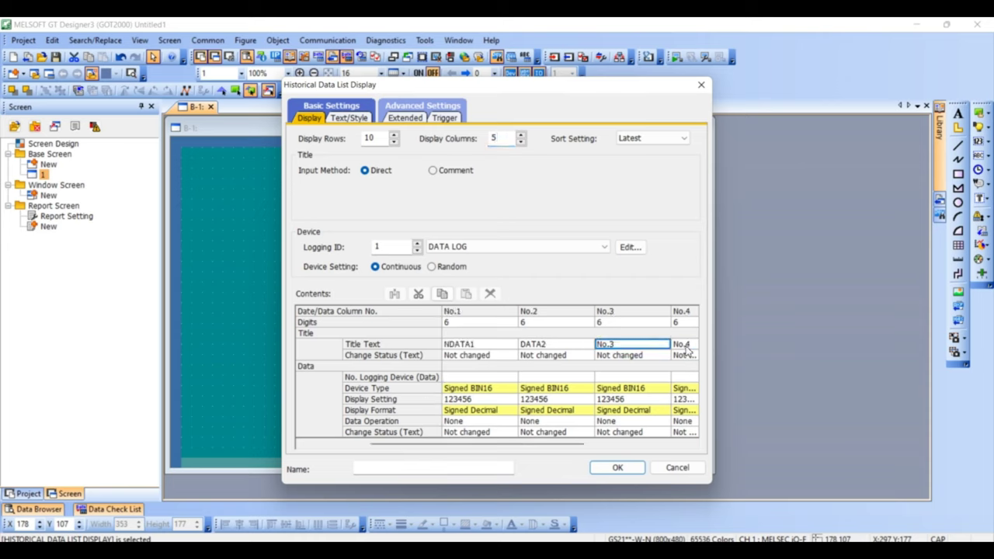
pyautogui.click(663, 344)
pyautogui.press('BackSpace')
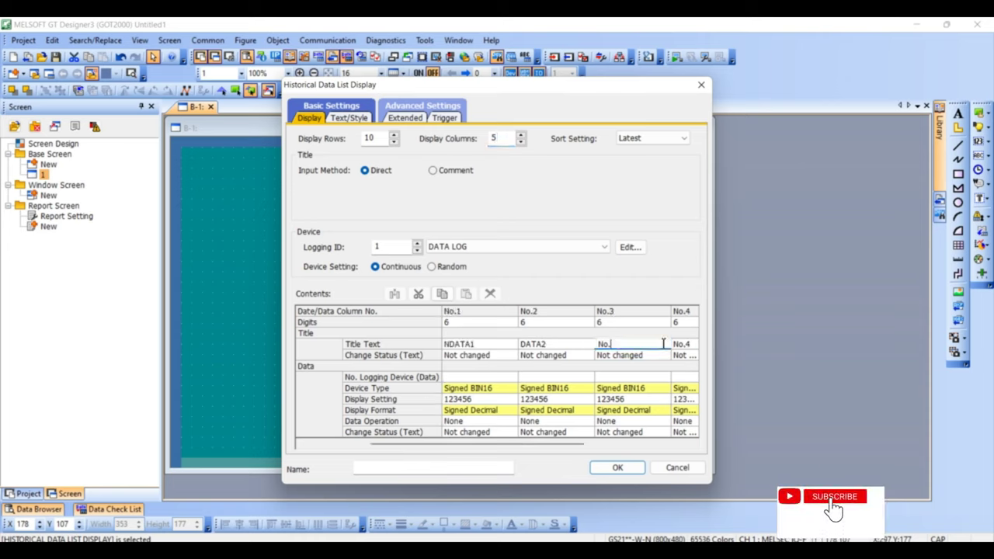
pyautogui.press('BackSpace')
pyautogui.write('DAT')
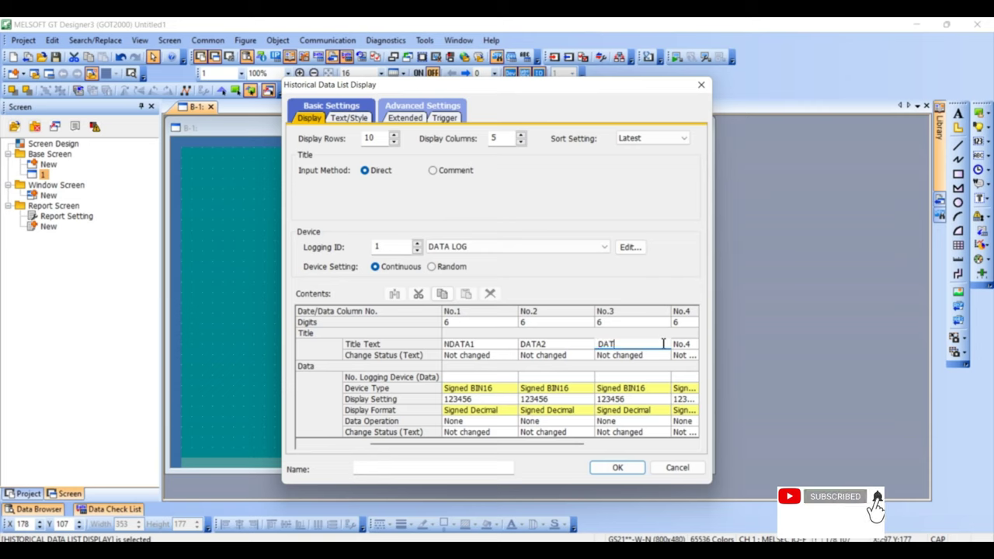
pyautogui.write('A3')
pyautogui.click(689, 347)
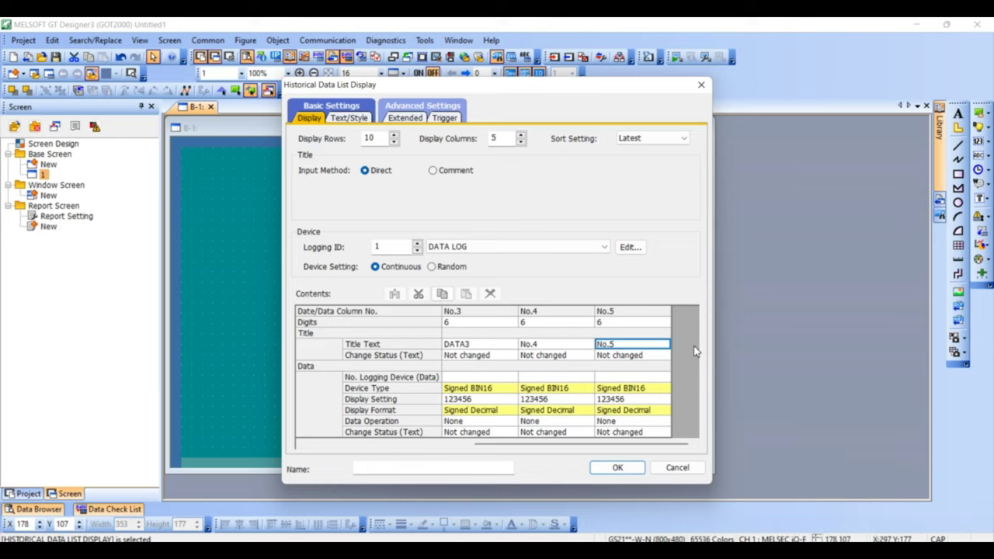
pyautogui.doubleClick(576, 345)
pyautogui.write('DA')
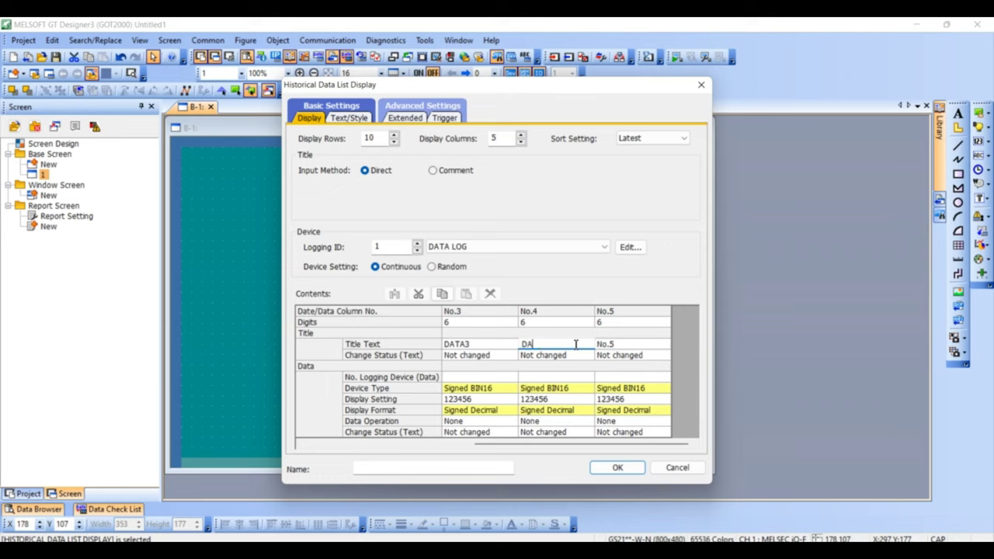
pyautogui.write('TA4')
pyautogui.doubleClick(633, 342)
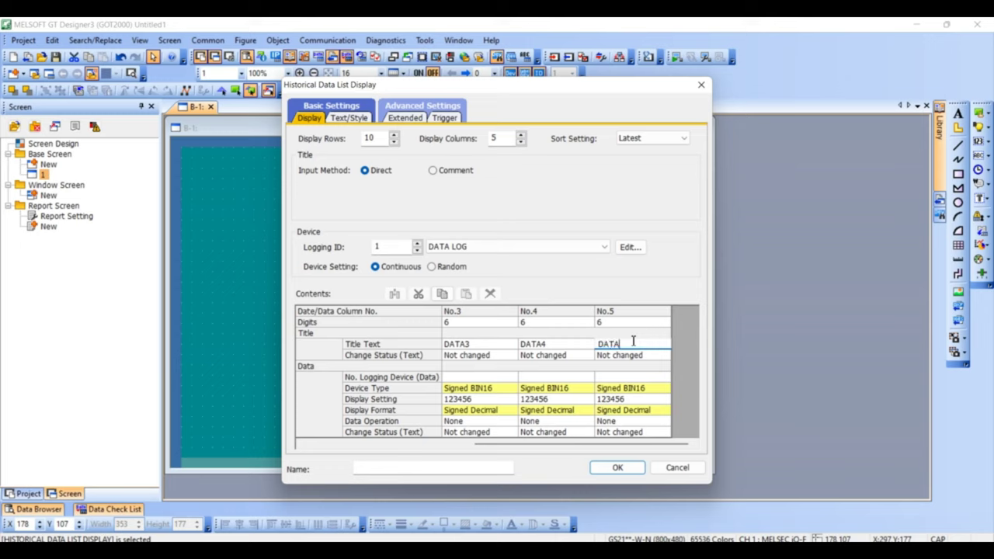
pyautogui.write('DATA5')
# - Change the title text color of the DATA5 column to black
pyautogui.click(660, 359)
pyautogui.click(660, 360)
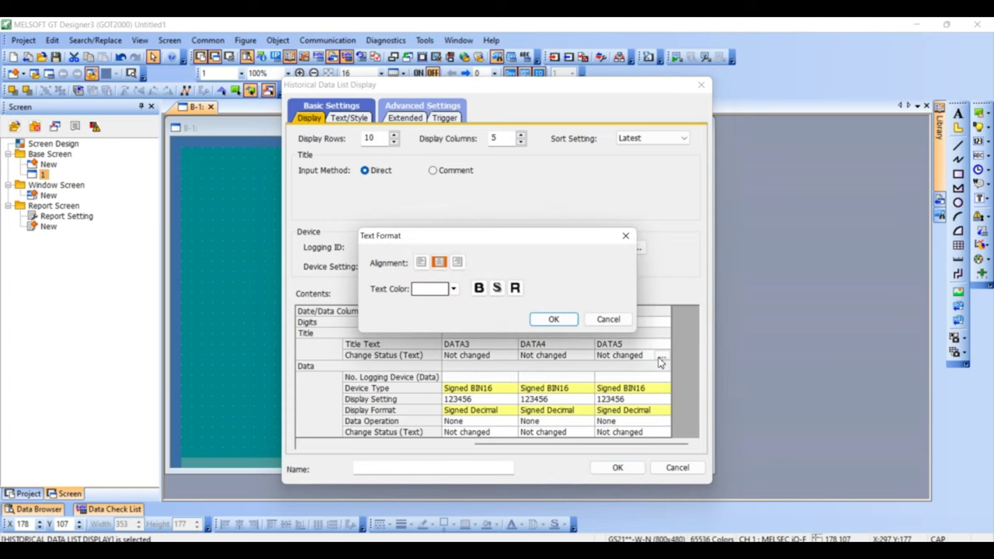
pyautogui.click(453, 289)
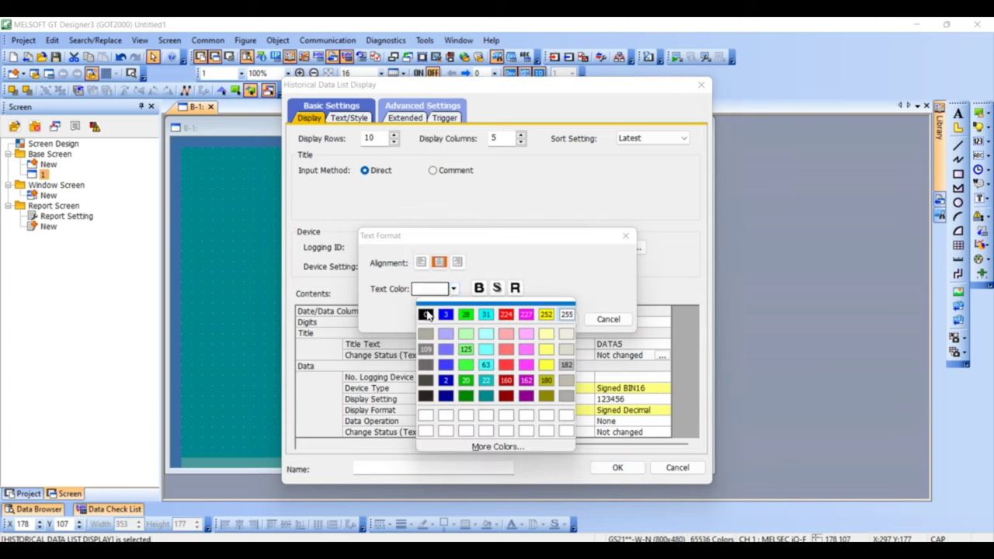
pyautogui.click(426, 315)
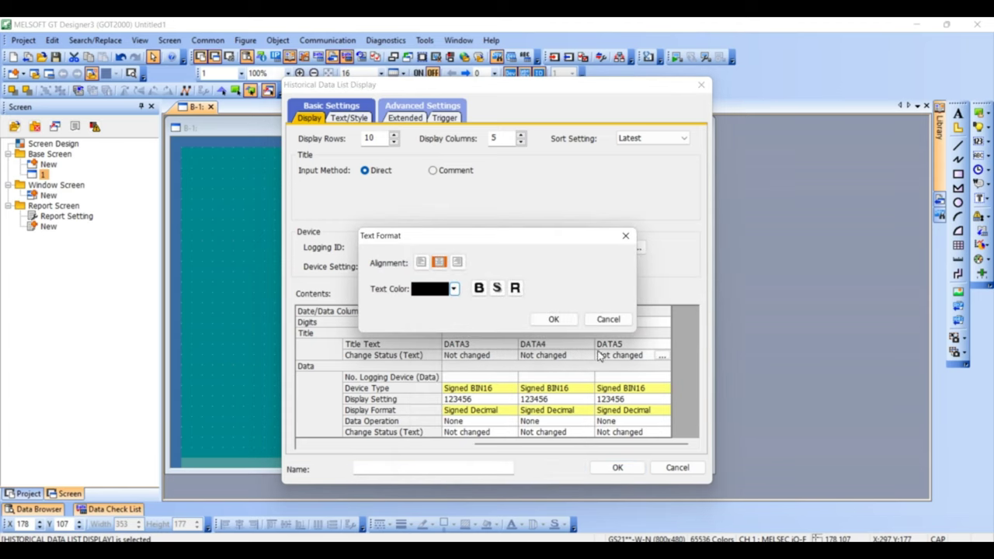
pyautogui.click(554, 319)
# - Change the title text color of the DATA4 column to black
pyautogui.click(577, 353)
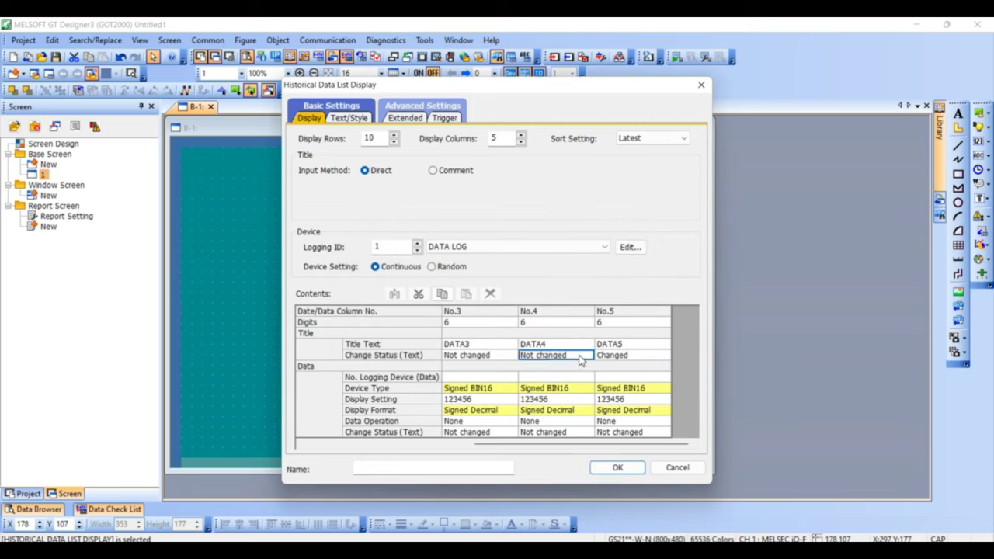
pyautogui.click(586, 355)
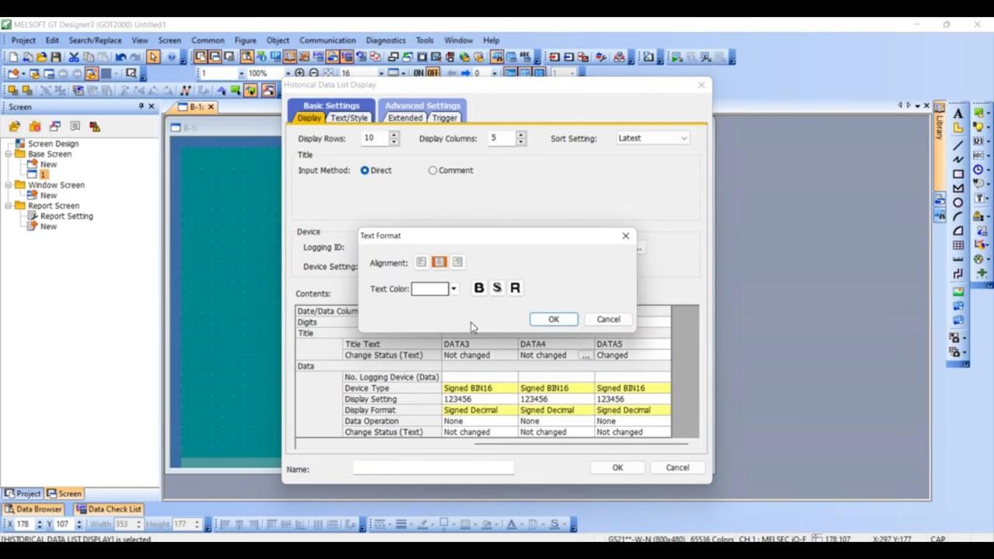
pyautogui.click(441, 293)
pyautogui.click(427, 315)
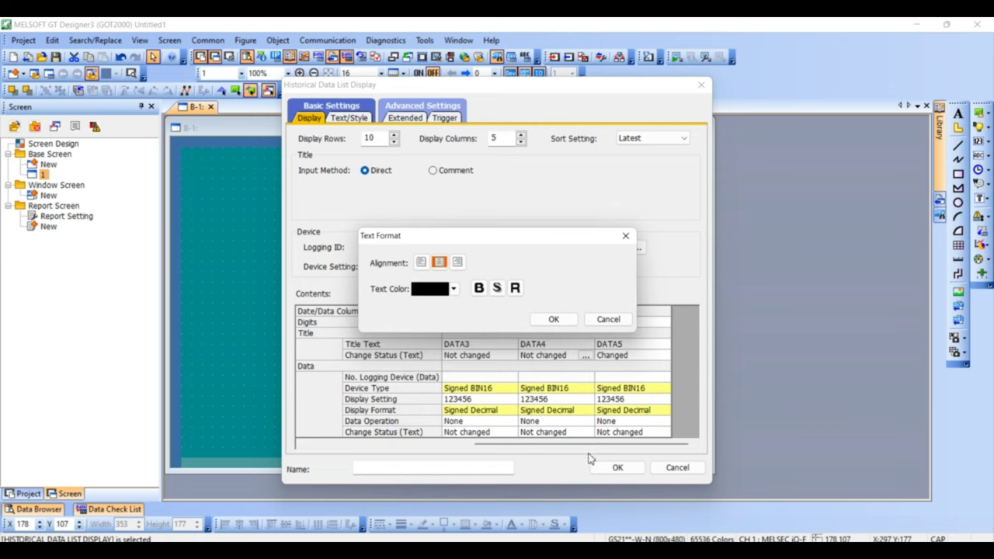
pyautogui.click(554, 319)
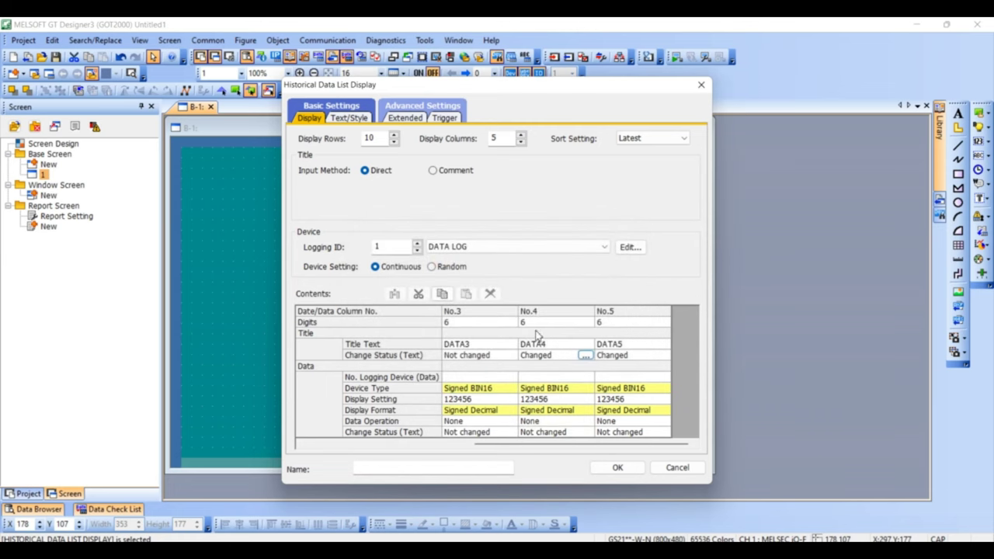
# - Change the title text color of the DATA3 column to black
pyautogui.click(504, 355)
pyautogui.click(508, 355)
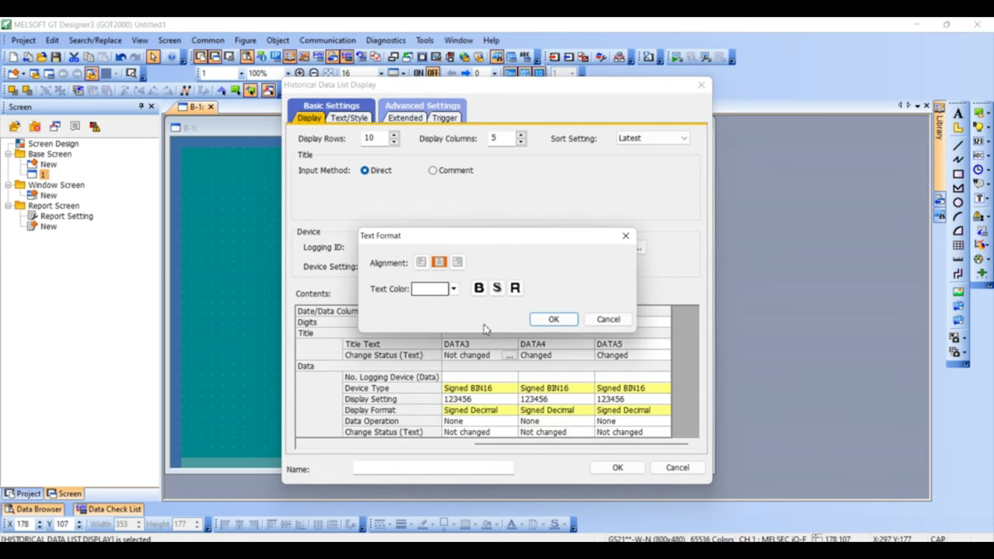
pyautogui.click(442, 297)
pyautogui.click(425, 317)
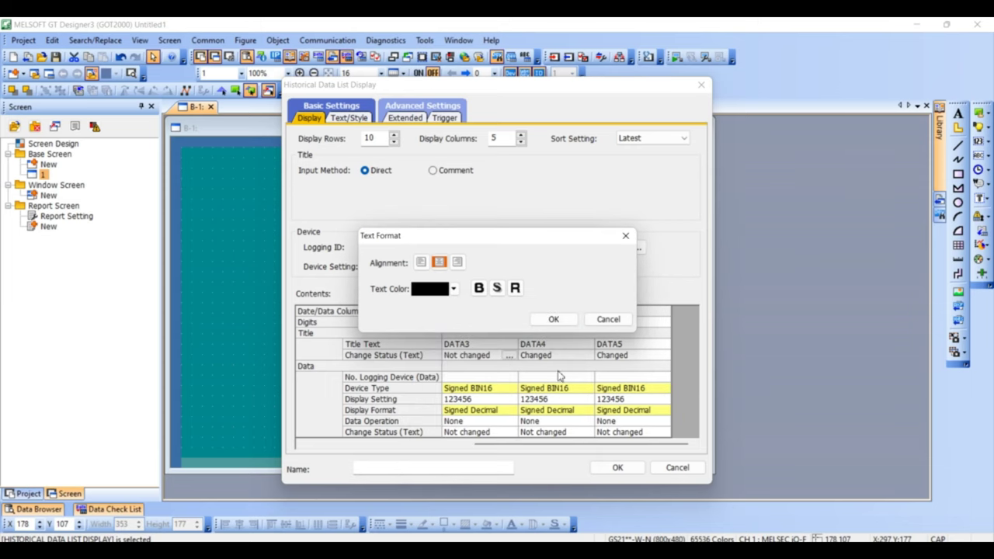
pyautogui.click(553, 318)
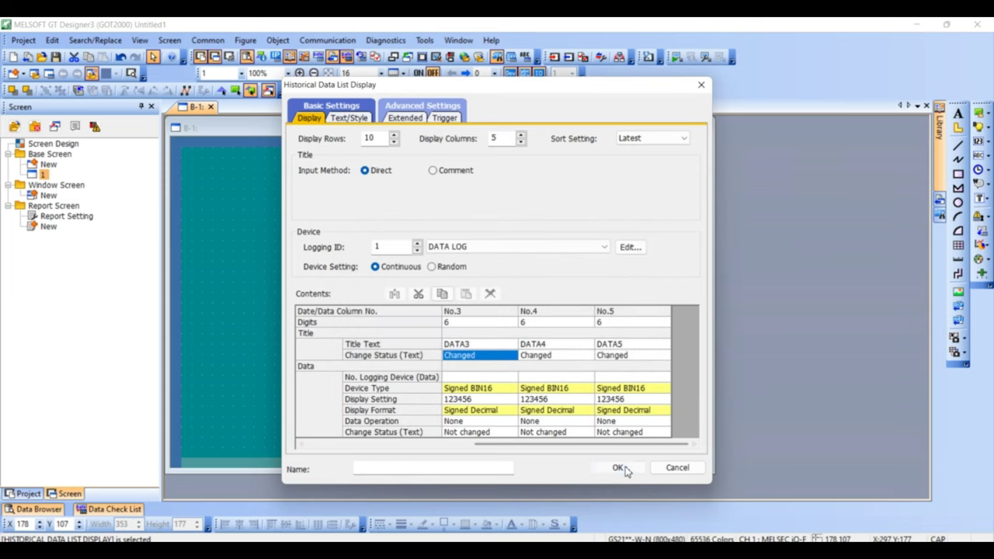
# - Apply the current list settings and change the title text color of data column No.1 to black
pyautogui.click(625, 469)
pyautogui.doubleClick(491, 293)
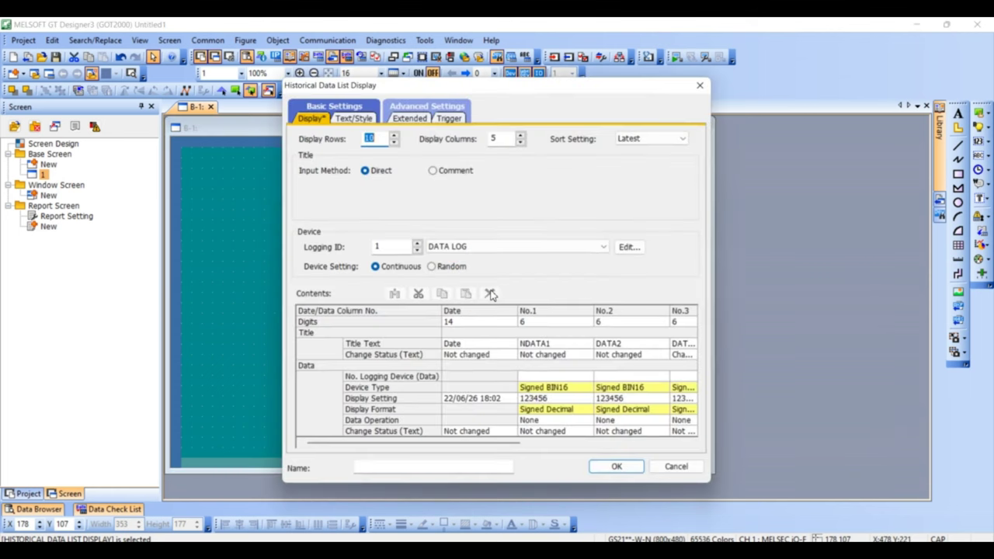
pyautogui.click(578, 357)
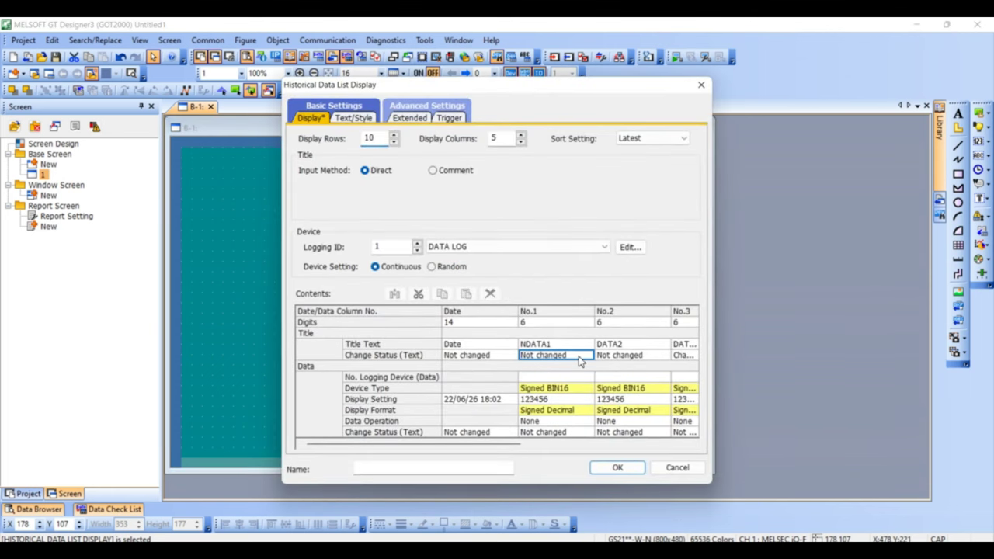
pyautogui.click(586, 355)
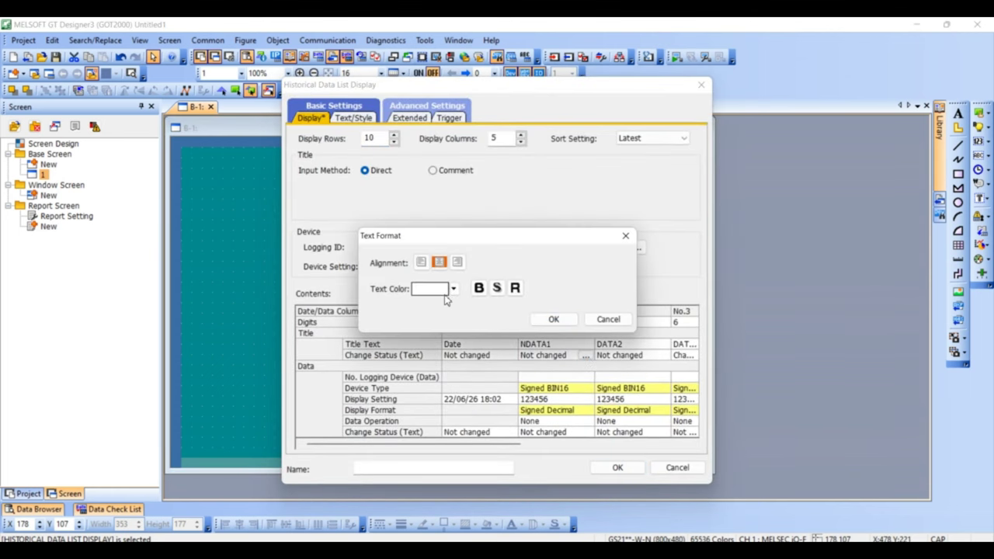
pyautogui.click(454, 289)
pyautogui.click(426, 314)
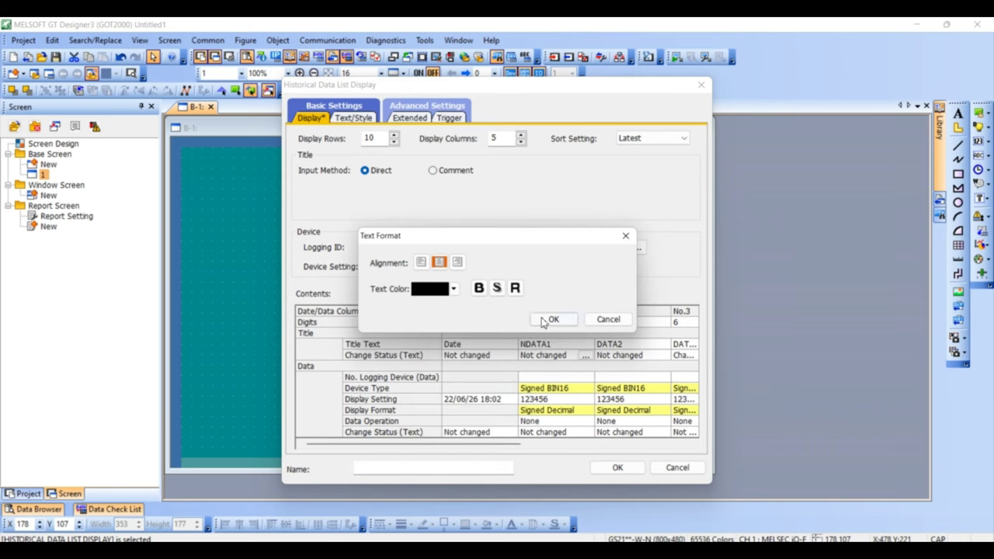
pyautogui.click(550, 319)
# - Change the title text color of the DATA2 column to black
pyautogui.click(657, 359)
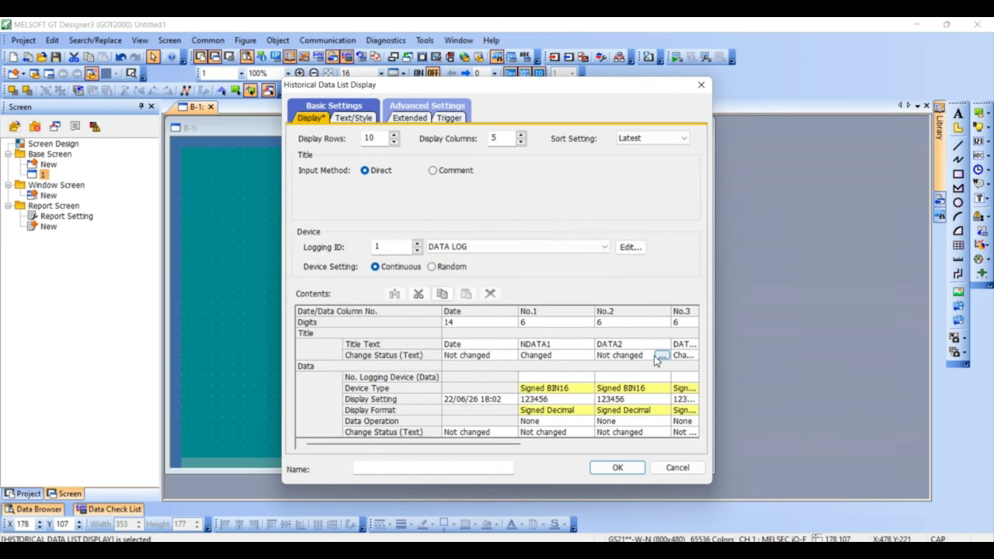
pyautogui.click(660, 356)
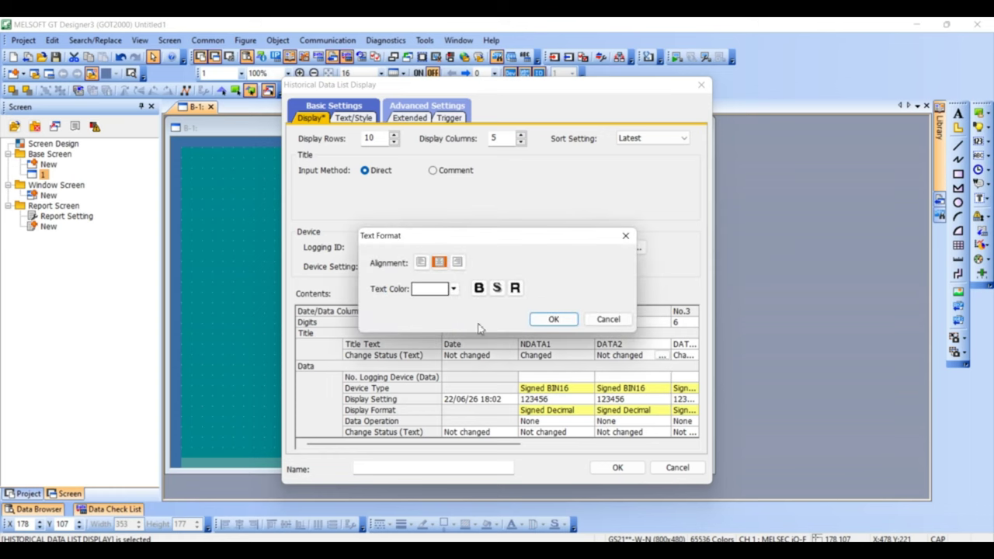
pyautogui.click(448, 294)
pyautogui.click(431, 318)
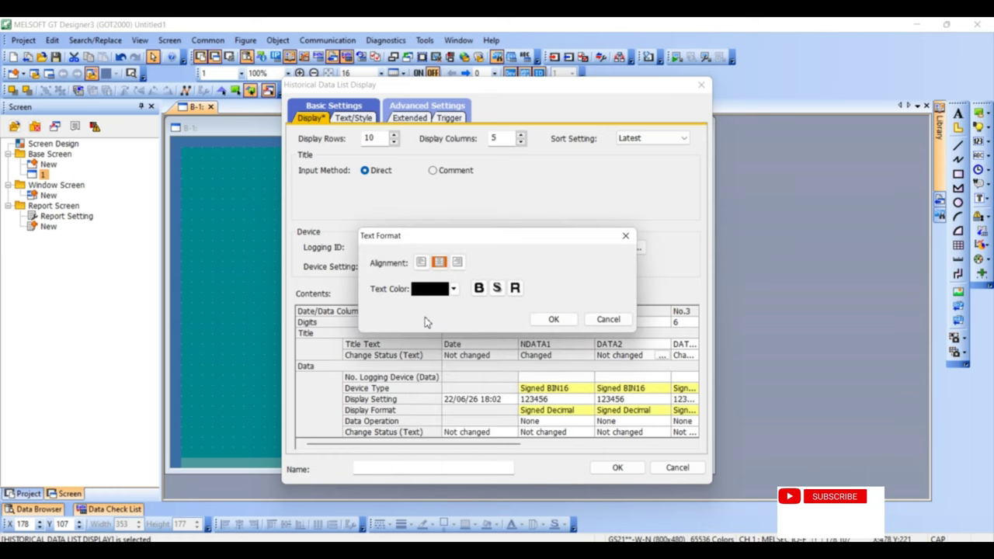
pyautogui.click(554, 319)
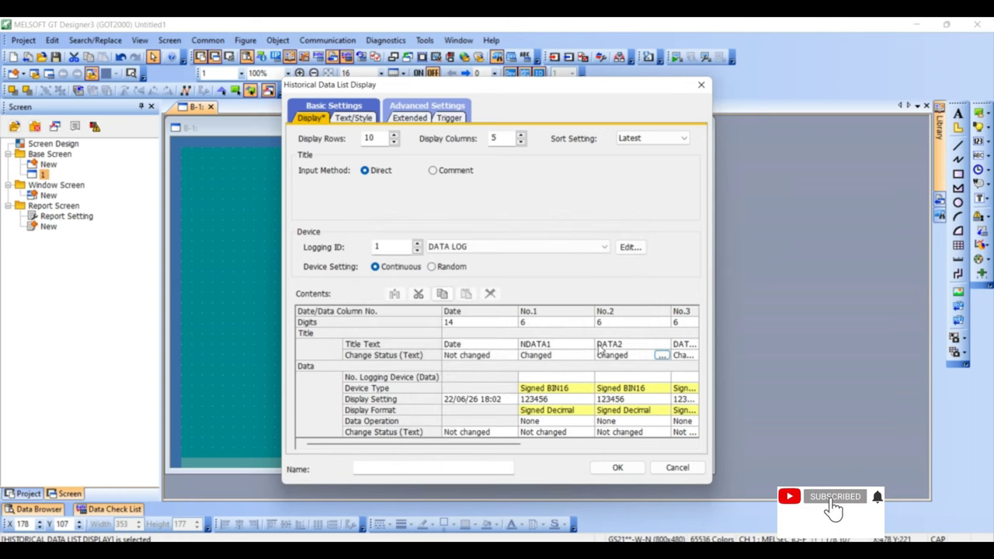
# - Assign logging devices to the data columns, starting with D500 in column No.1, and apply the historical data list settings
pyautogui.click(681, 445)
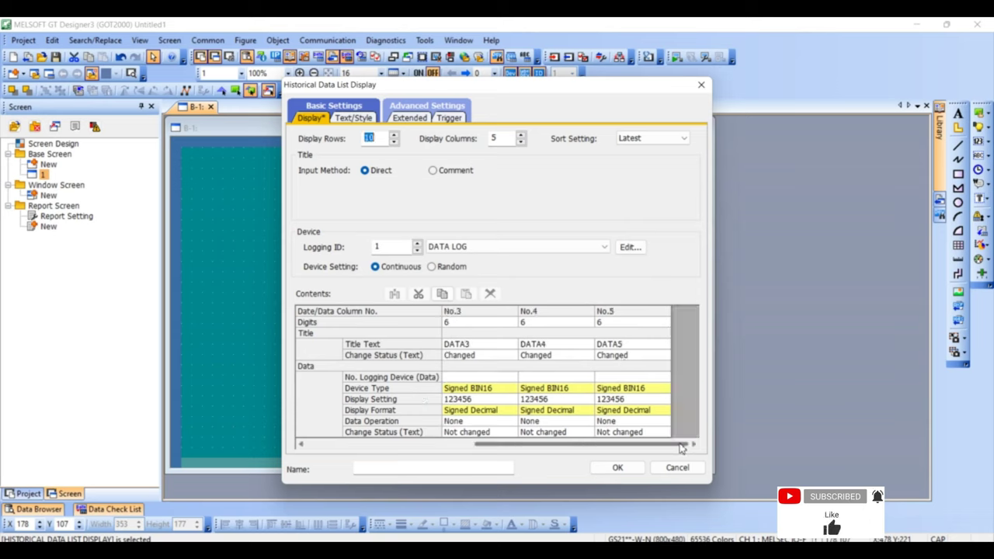
pyautogui.click(305, 447)
pyautogui.click(302, 445)
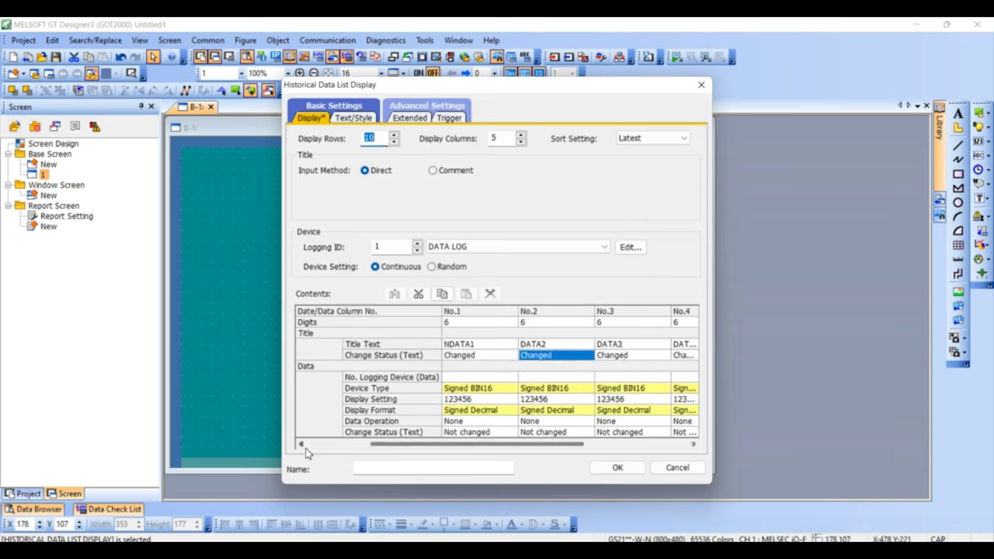
pyautogui.click(490, 378)
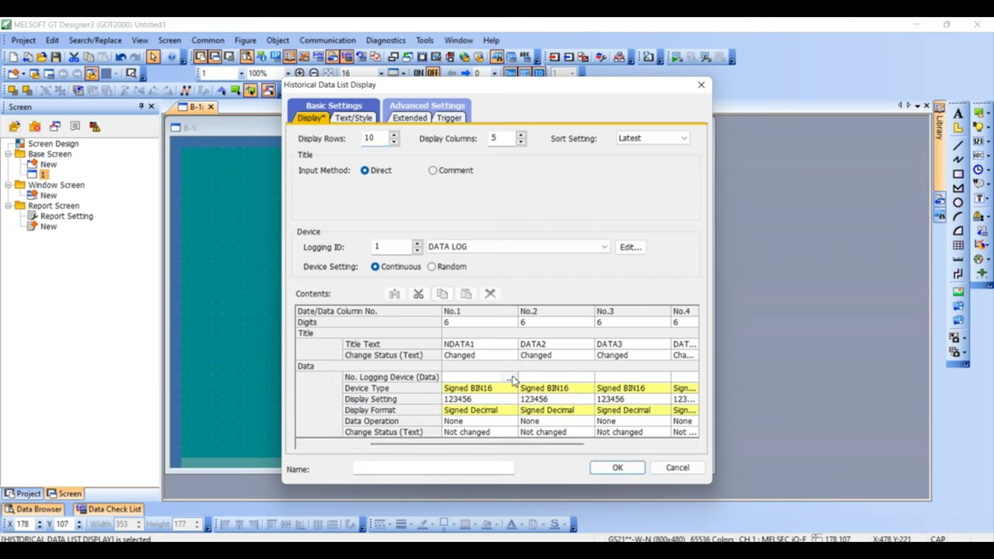
pyautogui.click(511, 380)
pyautogui.click(407, 217)
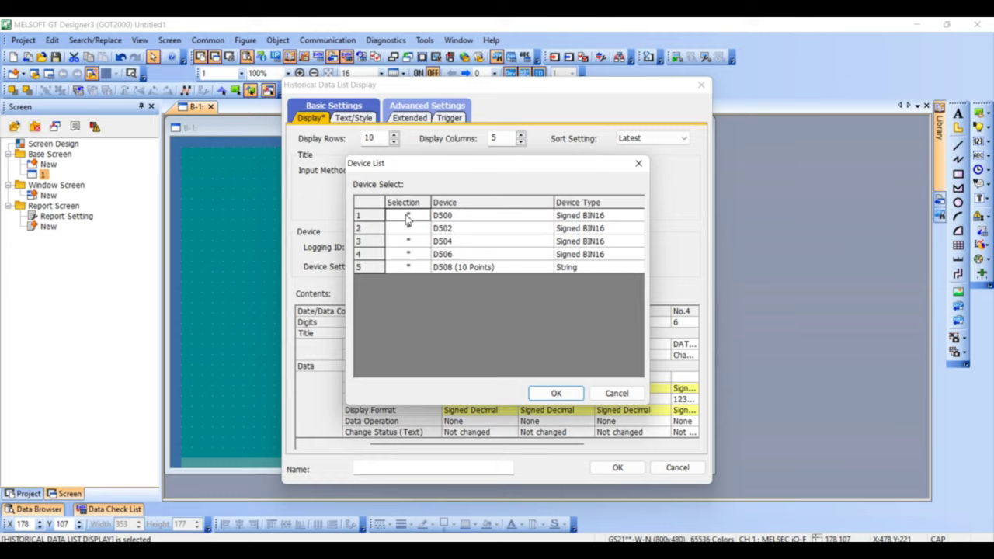
pyautogui.click(556, 392)
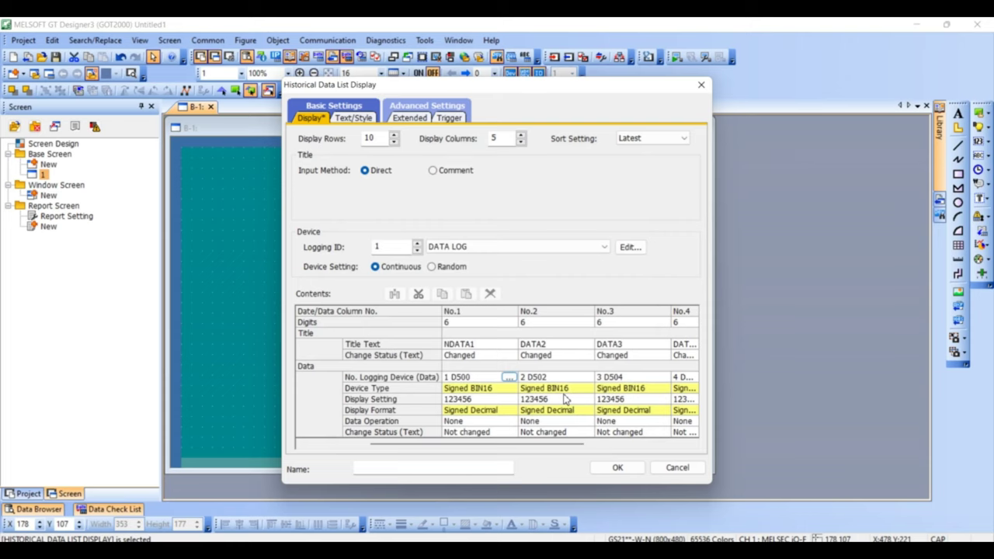
pyautogui.click(617, 469)
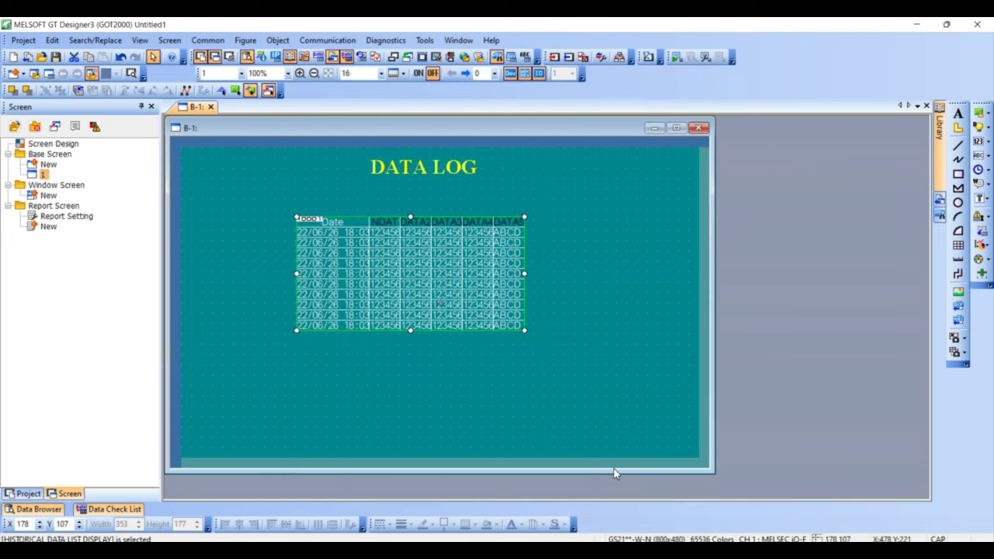
pyautogui.doubleClick(494, 304)
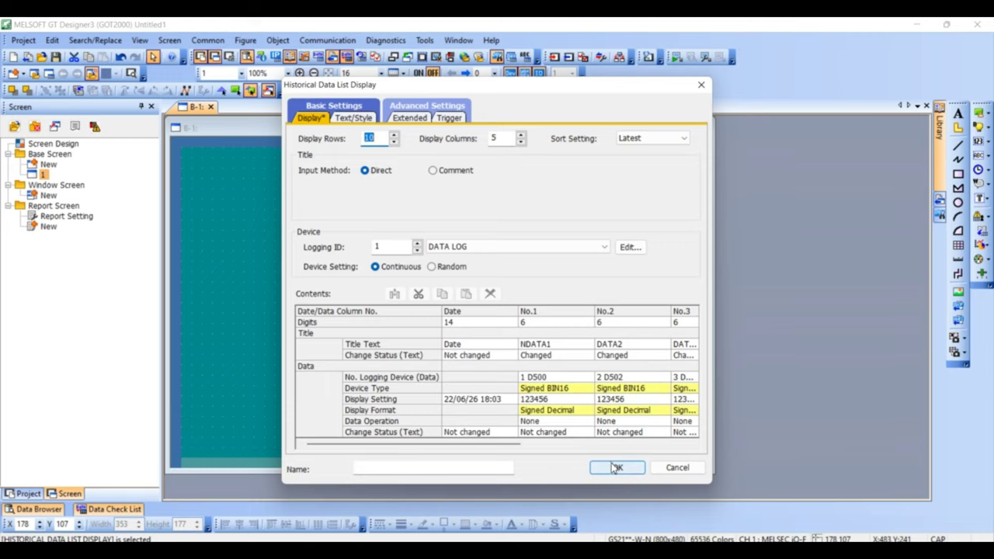
pyautogui.click(616, 468)
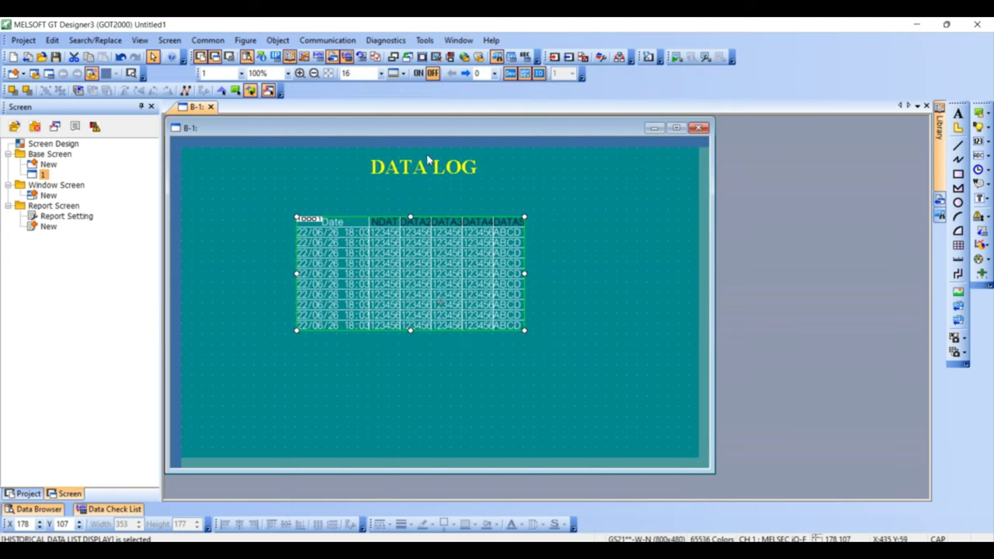
# - Activate the simulator to run the data log screen
pyautogui.click(425, 40)
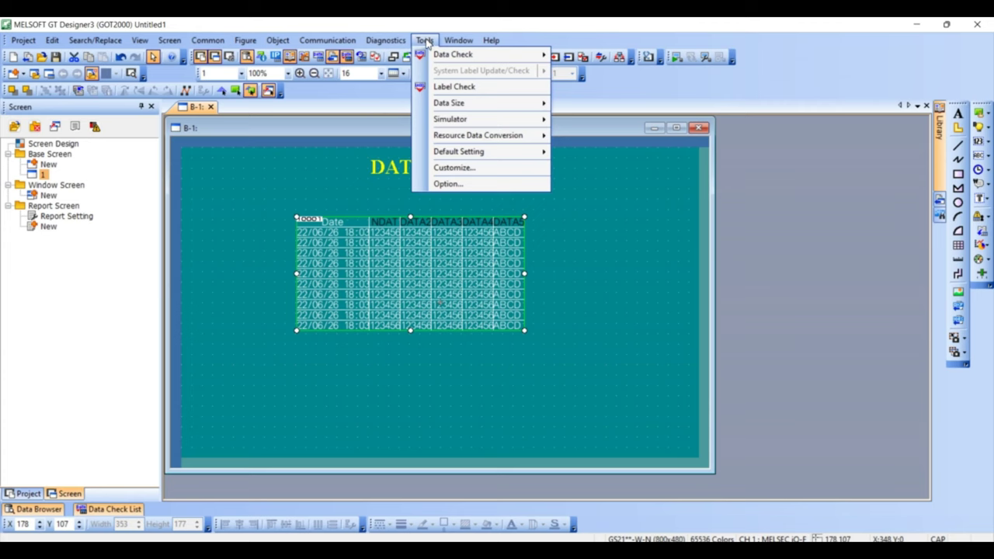
pyautogui.moveTo(460, 122)
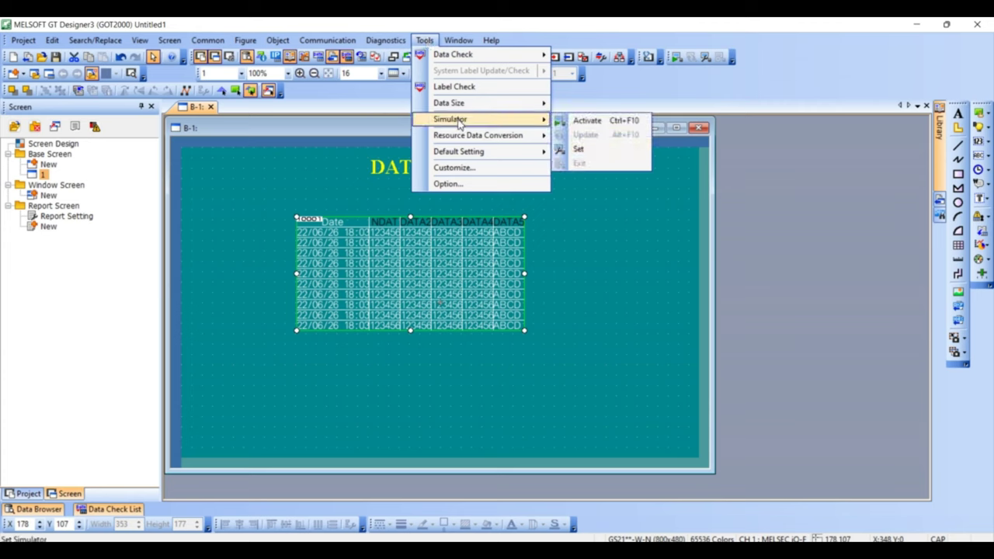
pyautogui.click(587, 121)
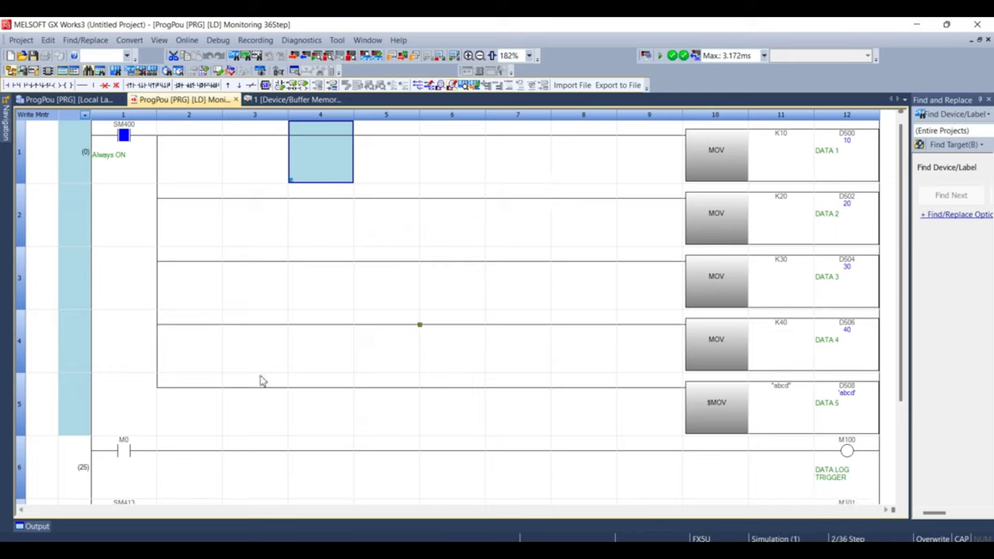
# - In GX Works3, switch contact M0 on and off three times to trigger logging, and bring up GT Simulator3
pyautogui.click(127, 458)
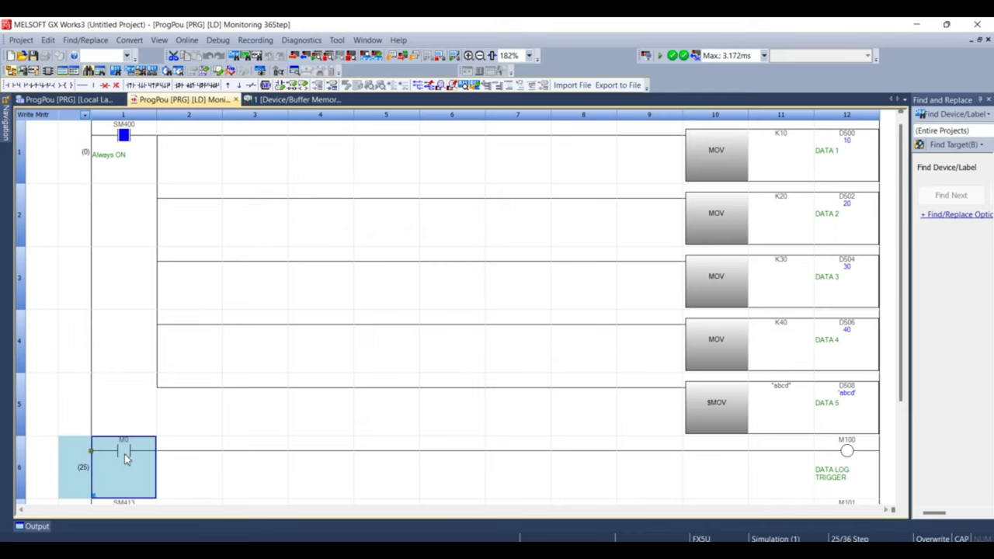
pyautogui.keyDown('shift'); pyautogui.doubleClick(125, 451); pyautogui.keyUp('shift')
pyautogui.keyDown('shift'); pyautogui.doubleClick(125, 457); pyautogui.keyUp('shift')
pyautogui.keyDown('shift'); pyautogui.doubleClick(125, 457); pyautogui.keyUp('shift')
pyautogui.keyDown('shift'); pyautogui.doubleClick(125, 457); pyautogui.keyUp('shift')
pyautogui.keyDown('shift'); pyautogui.doubleClick(126, 458); pyautogui.keyUp('shift')
pyautogui.keyDown('shift'); pyautogui.doubleClick(126, 457); pyautogui.keyUp('shift')
pyautogui.hotkey('alt', 'Tab')
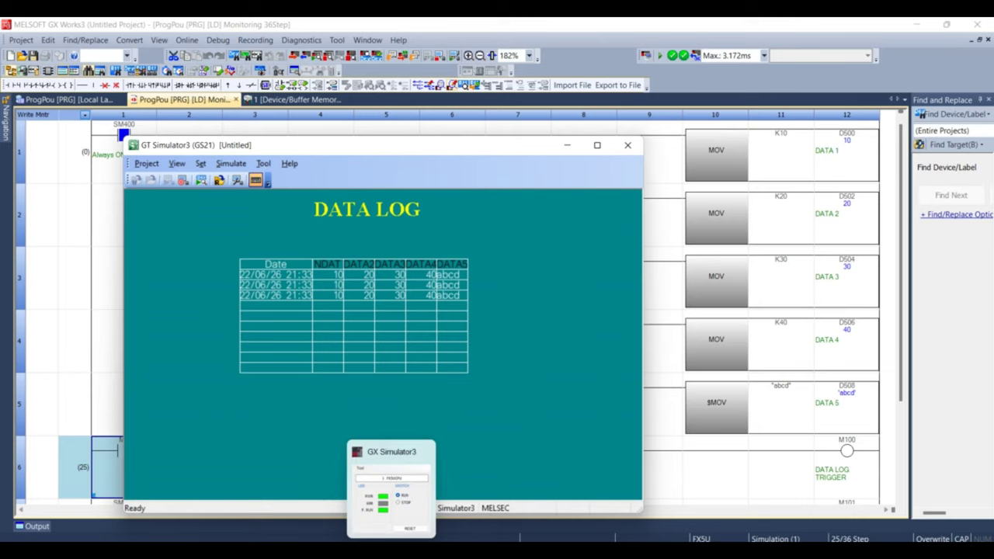
# - Return to the GX Works3 ladder program and switch M0 on and off once more
pyautogui.moveTo(363, 549)
pyautogui.click(362, 497)
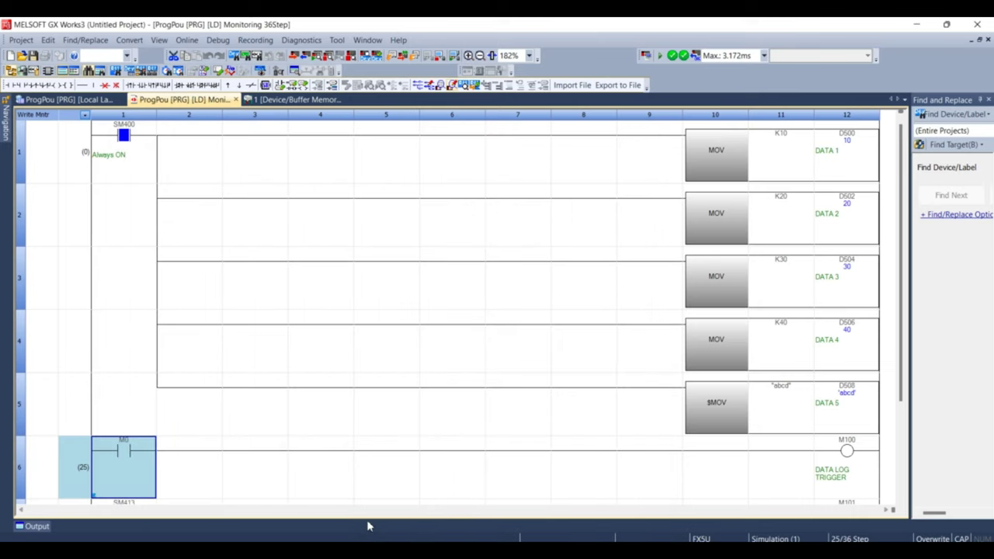
pyautogui.keyDown('shift'); pyautogui.doubleClick(144, 461); pyautogui.keyUp('shift')
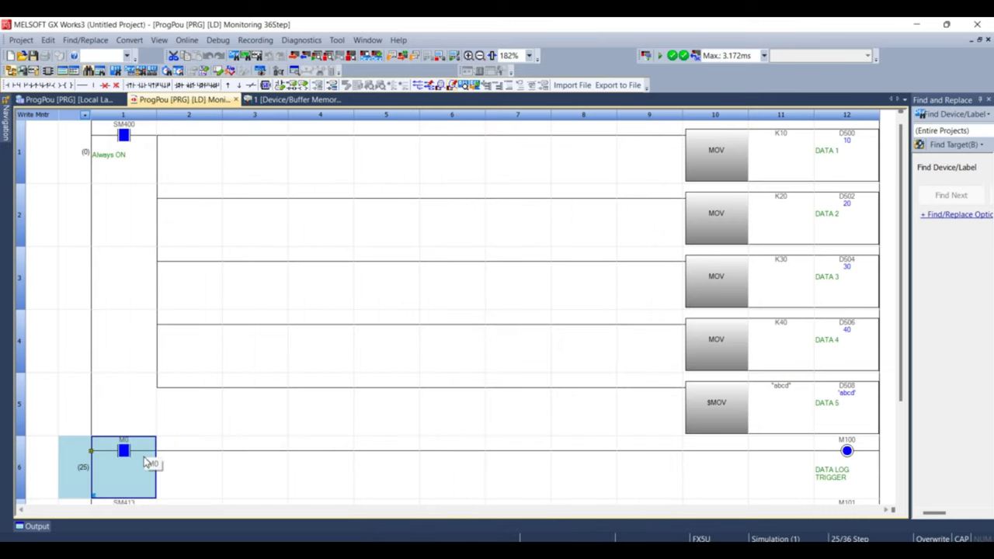
pyautogui.keyDown('shift'); pyautogui.doubleClick(144, 462); pyautogui.keyUp('shift')
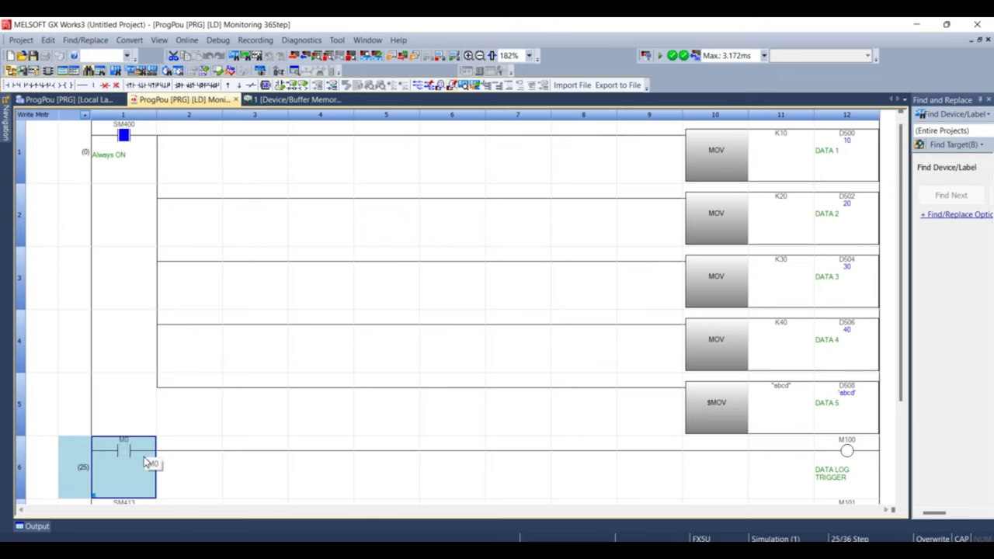
# - Examine the ladder rung where SM413 drives the M101 coil for the SD card trigger
pyautogui.click(229, 435)
pyautogui.press('Down')
pyautogui.press('Down')
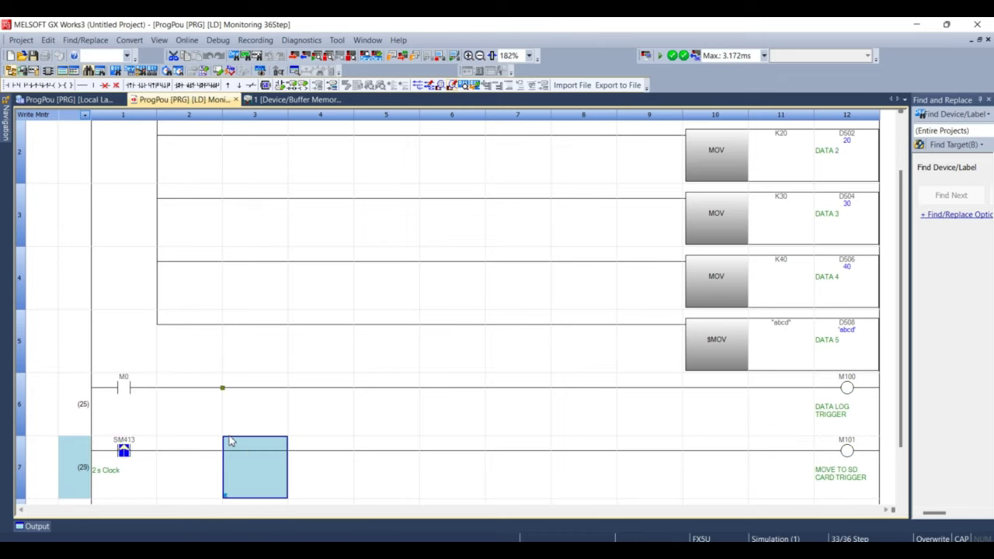
pyautogui.click(855, 459)
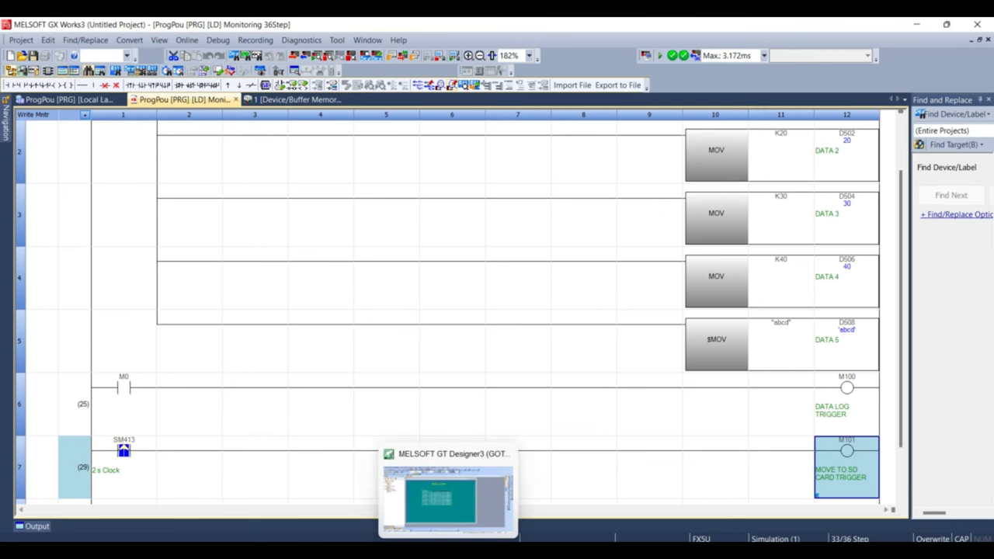
# - In GT Designer3, place a switch about 188 by 118 dots beside the historical data list
pyautogui.click(446, 485)
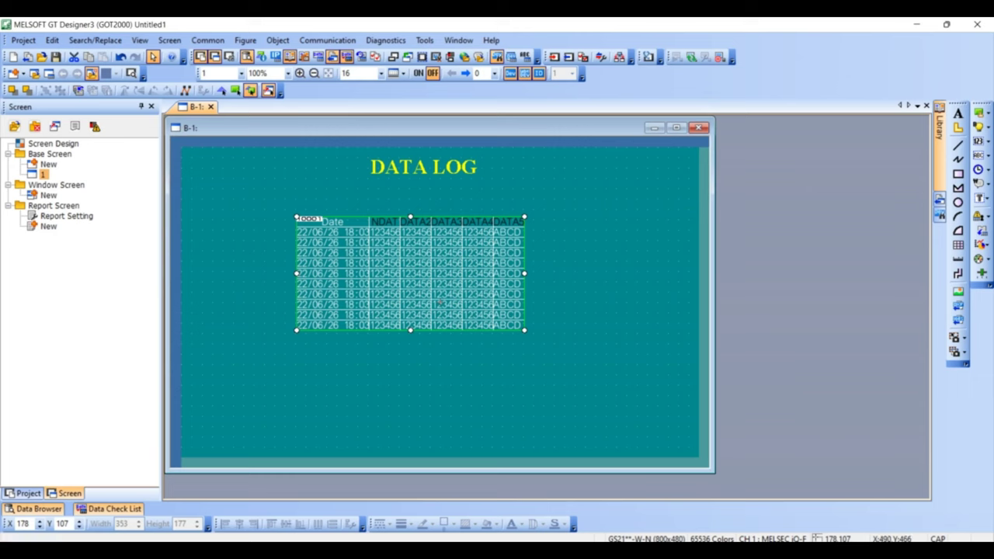
pyautogui.click(368, 395)
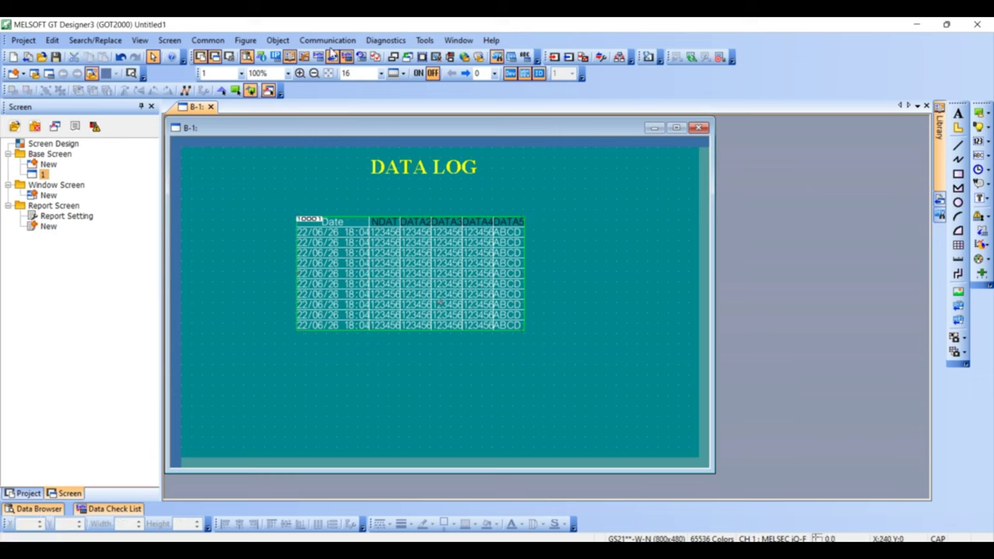
pyautogui.click(277, 39)
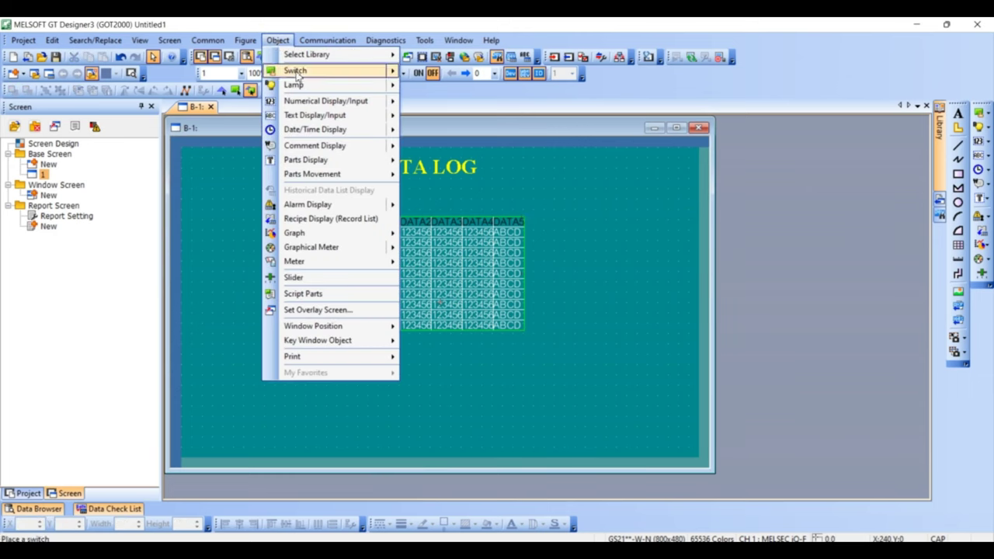
pyautogui.moveTo(295, 71)
pyautogui.click(433, 70)
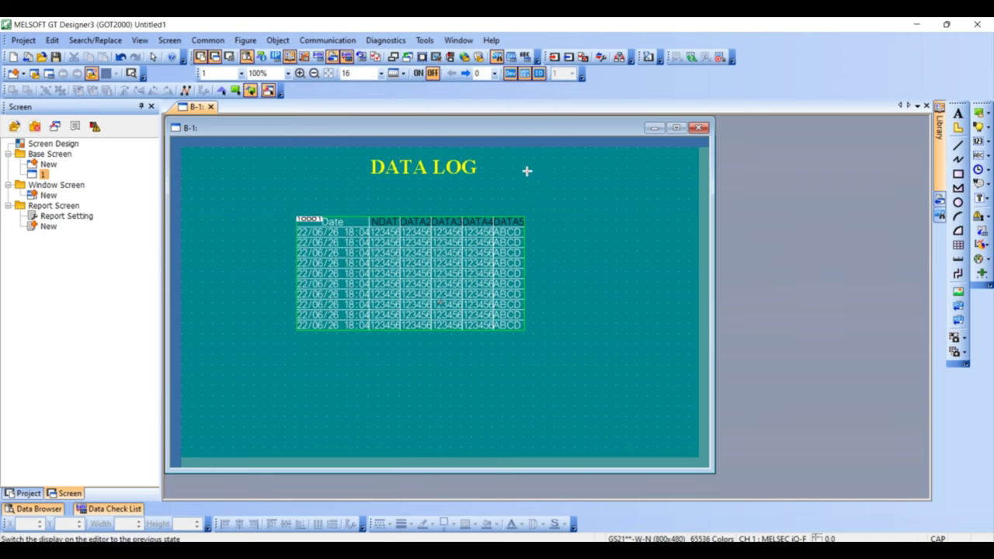
pyautogui.moveTo(555, 234); pyautogui.dragTo(673, 308)
# - Add a momentary bit action on device M200 to the new switch
pyautogui.doubleClick(660, 295)
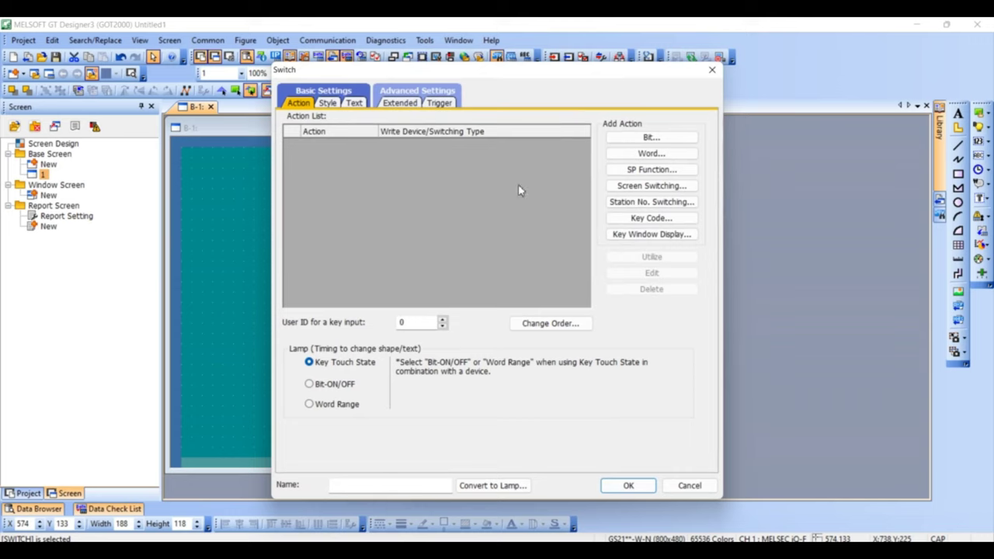
pyautogui.click(644, 140)
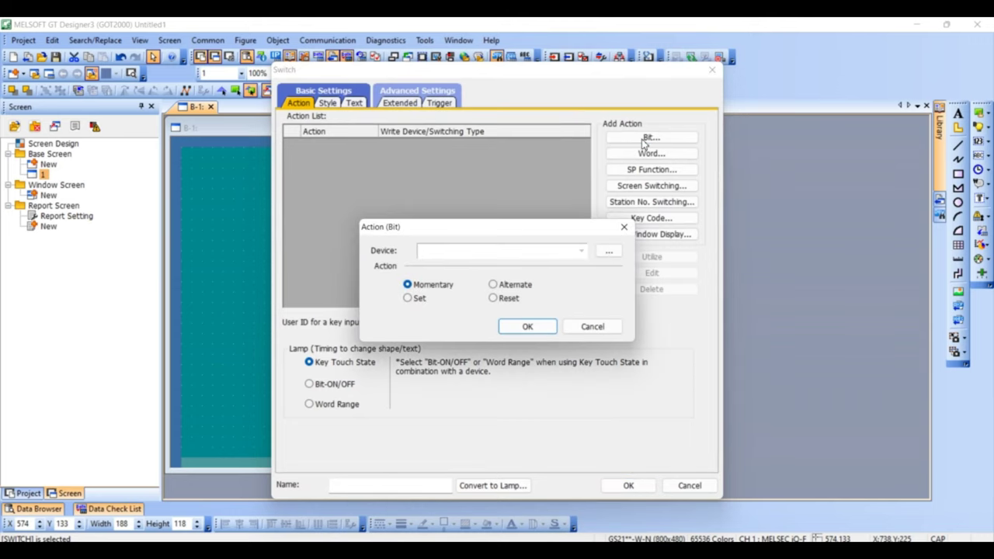
pyautogui.write('M200')
pyautogui.press('Return')
pyautogui.click(528, 327)
pyautogui.click(618, 486)
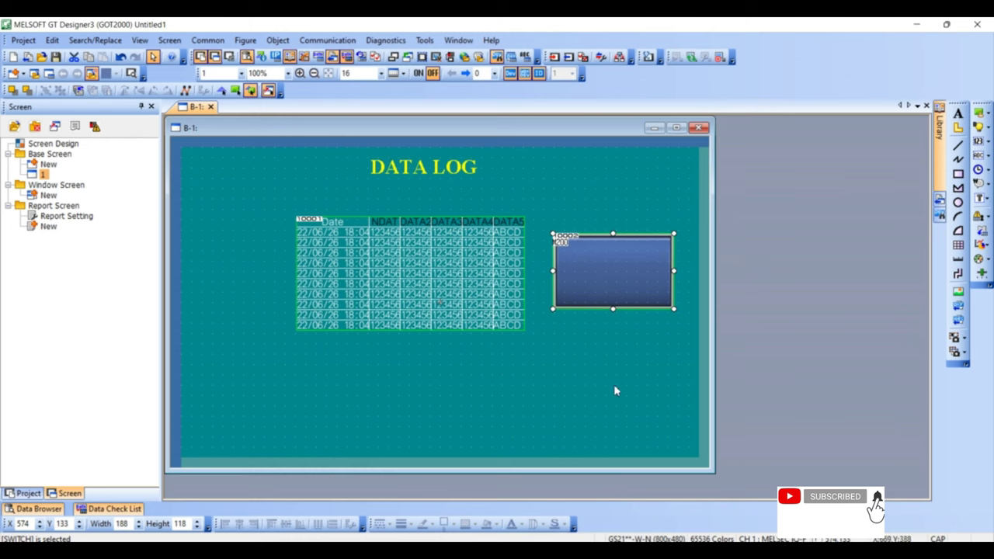
# - Enter label text beginning with "SAVE TO E" for the M200 switch
pyautogui.doubleClick(617, 295)
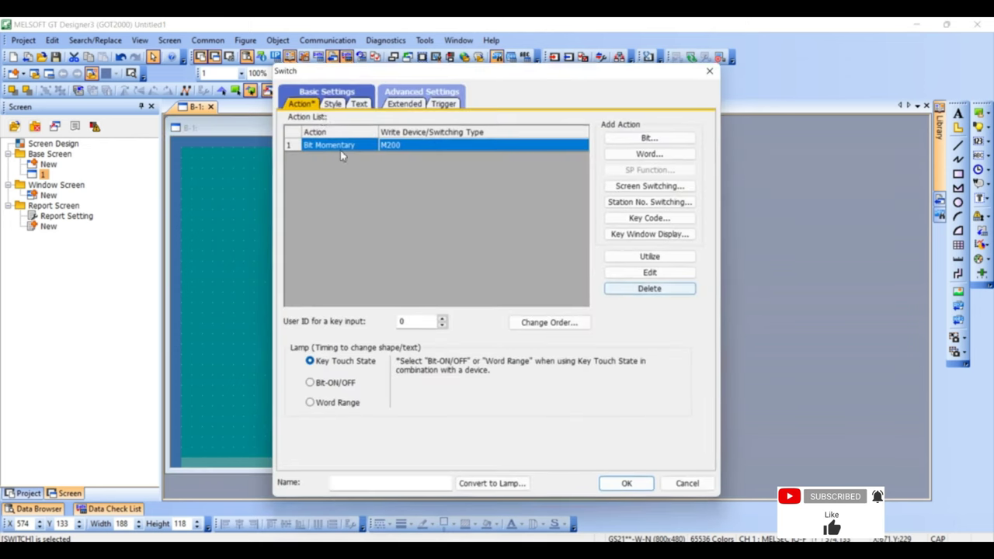
pyautogui.click(367, 107)
pyautogui.click(554, 280)
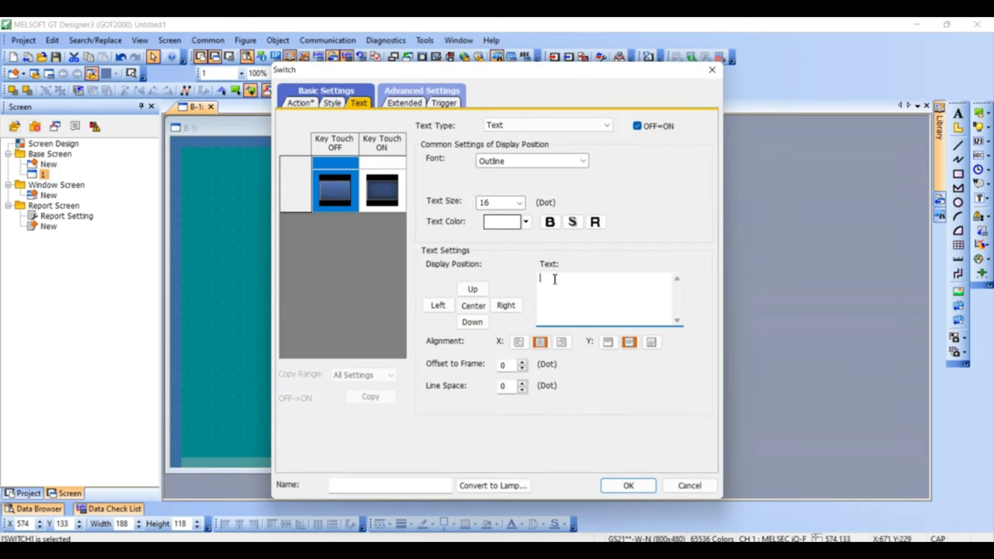
pyautogui.write('SAVE TO EX')
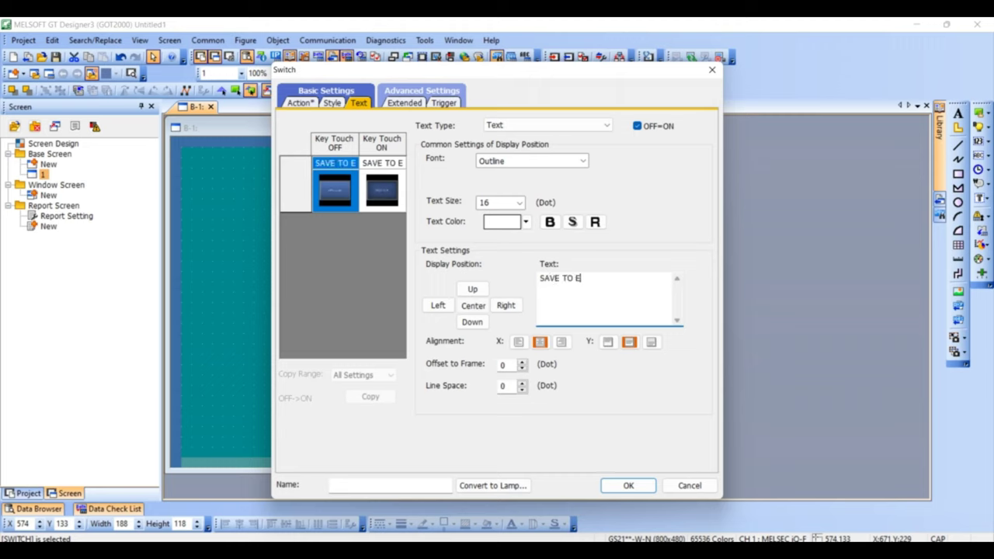